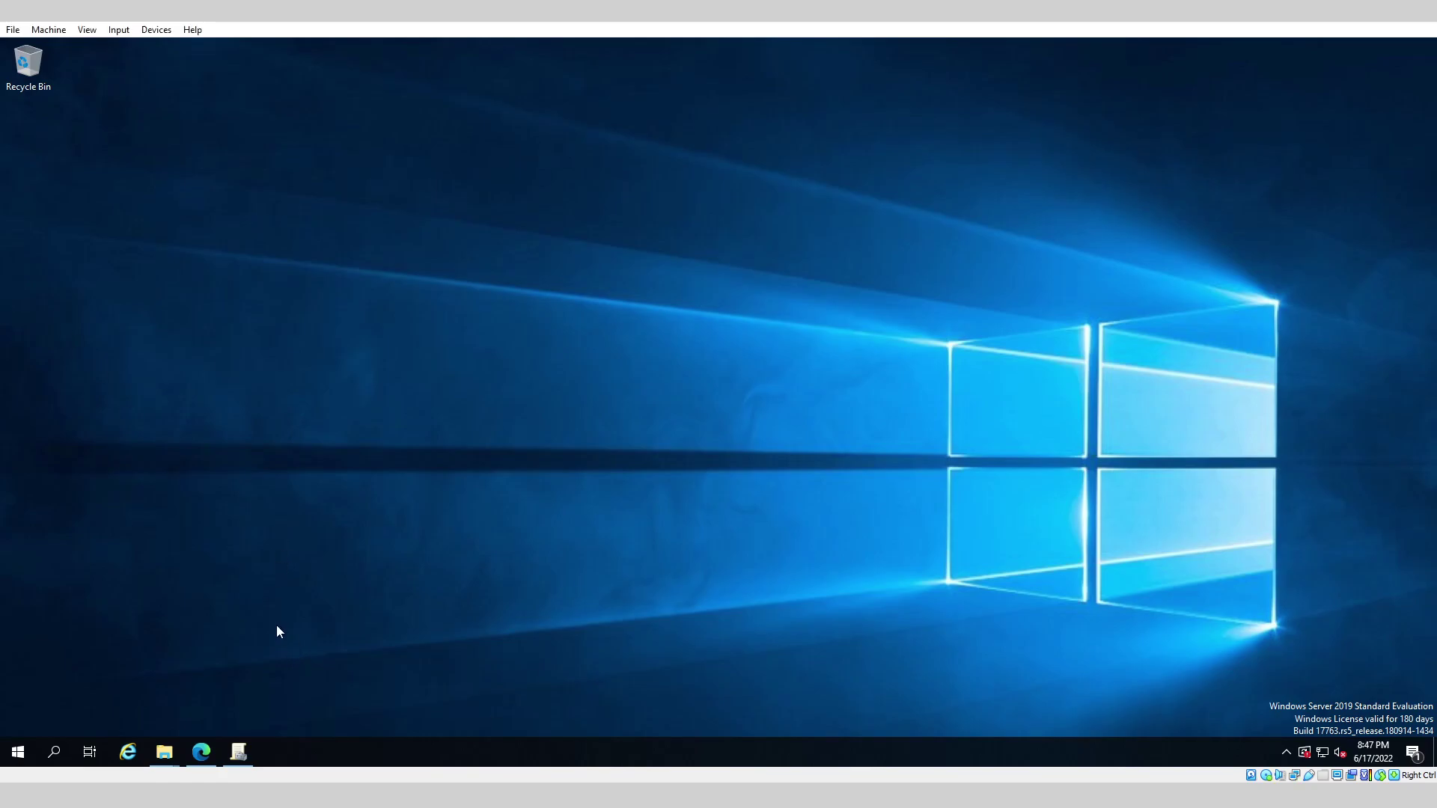
- Open the Default Domain Policy for editing from Group Policy Management
{"action": "left_click", "coordinate": [239, 753]}
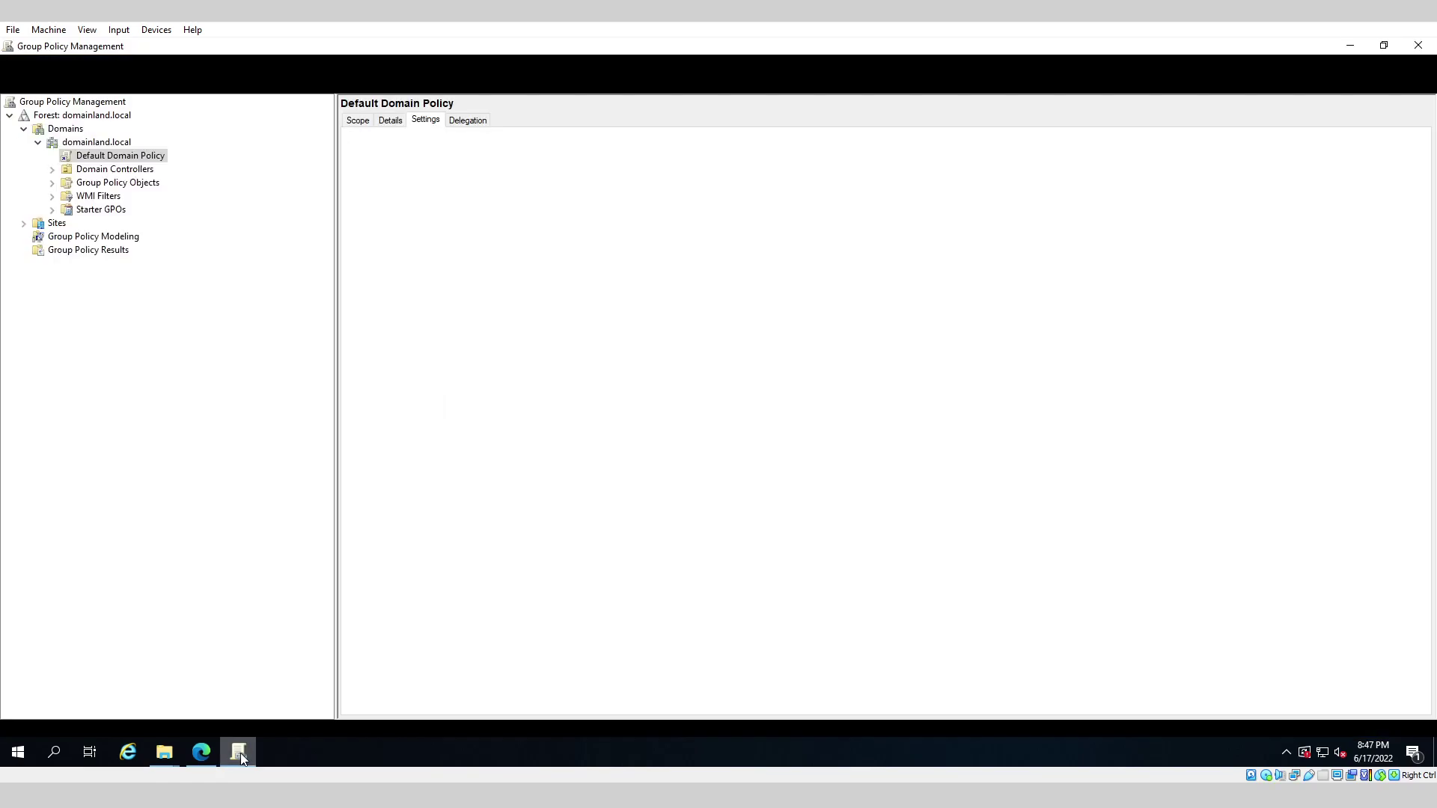
{"action": "right_click", "coordinate": [130, 157]}
{"action": "left_click", "coordinate": [148, 166]}
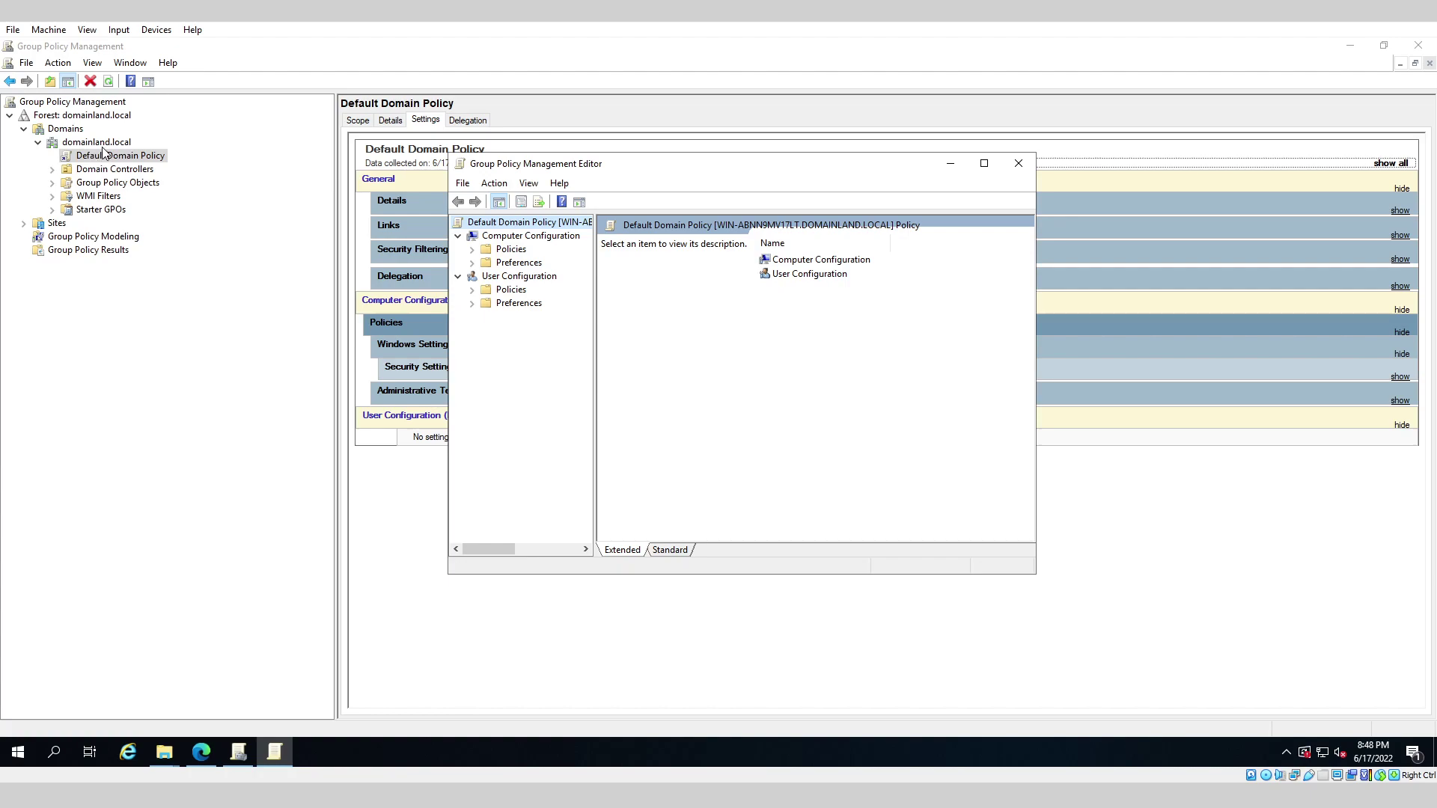
- Maximize the editor, widen the tree, and expand Computer Configuration's Administrative Templates
{"action": "left_click", "coordinate": [984, 162]}
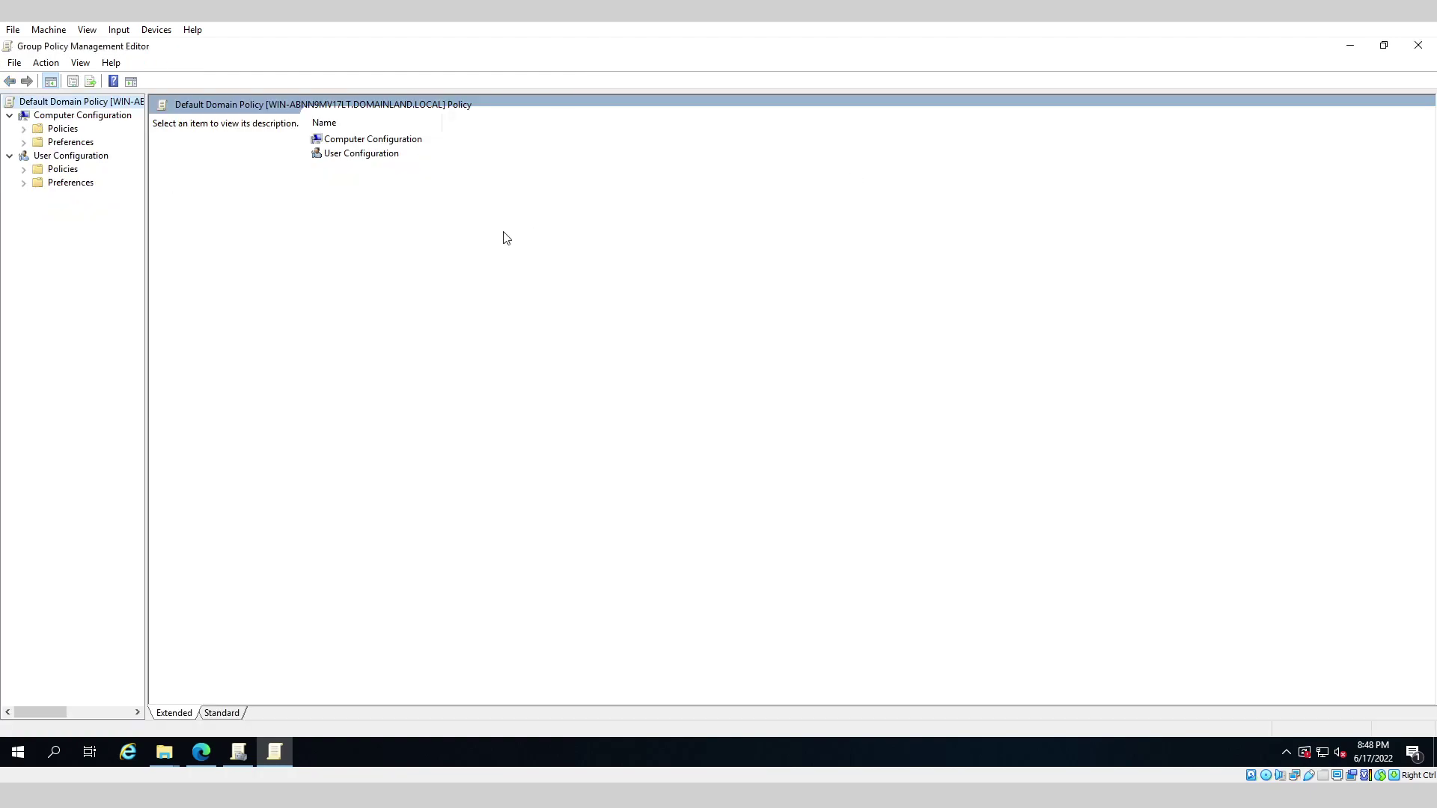
{"action": "left_click_drag", "start_coordinate": [146, 212], "coordinate": [233, 211]}
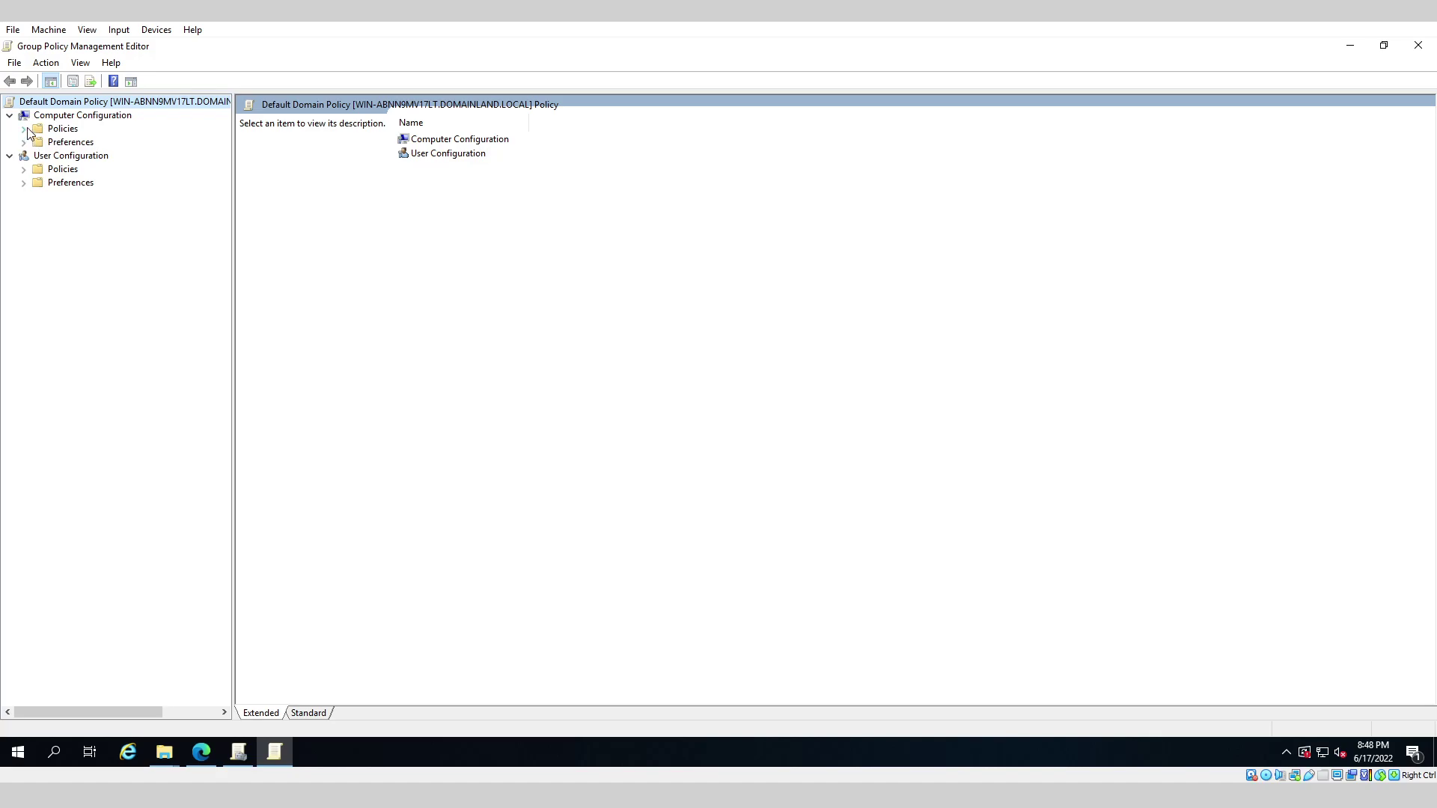
{"action": "left_click", "coordinate": [24, 129]}
{"action": "left_click", "coordinate": [39, 170]}
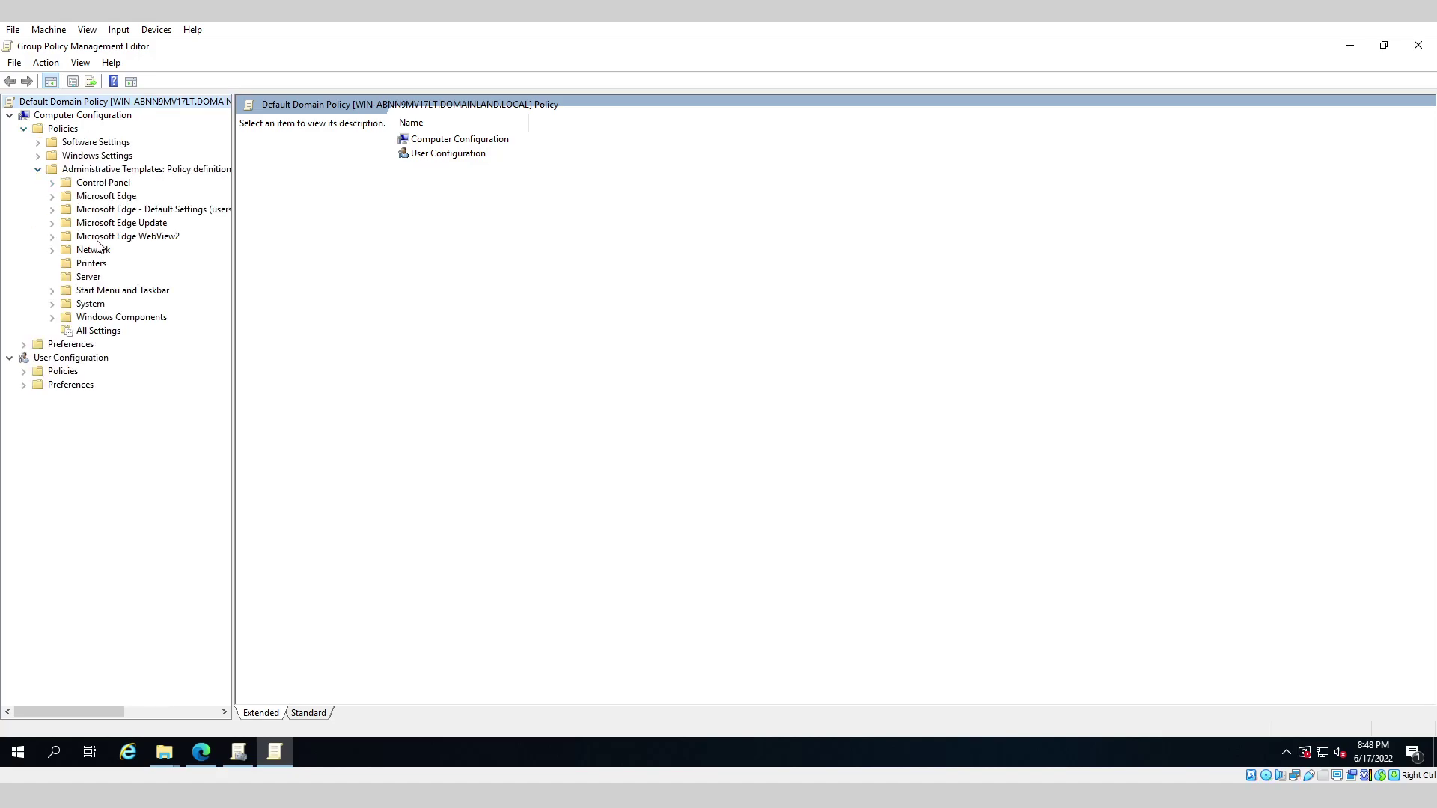
- Enable both 'Allow unconfigured sites to be reloaded in IE mode' and 'Show the Reload in IE mode button' Edge policies
{"action": "left_click", "coordinate": [79, 198]}
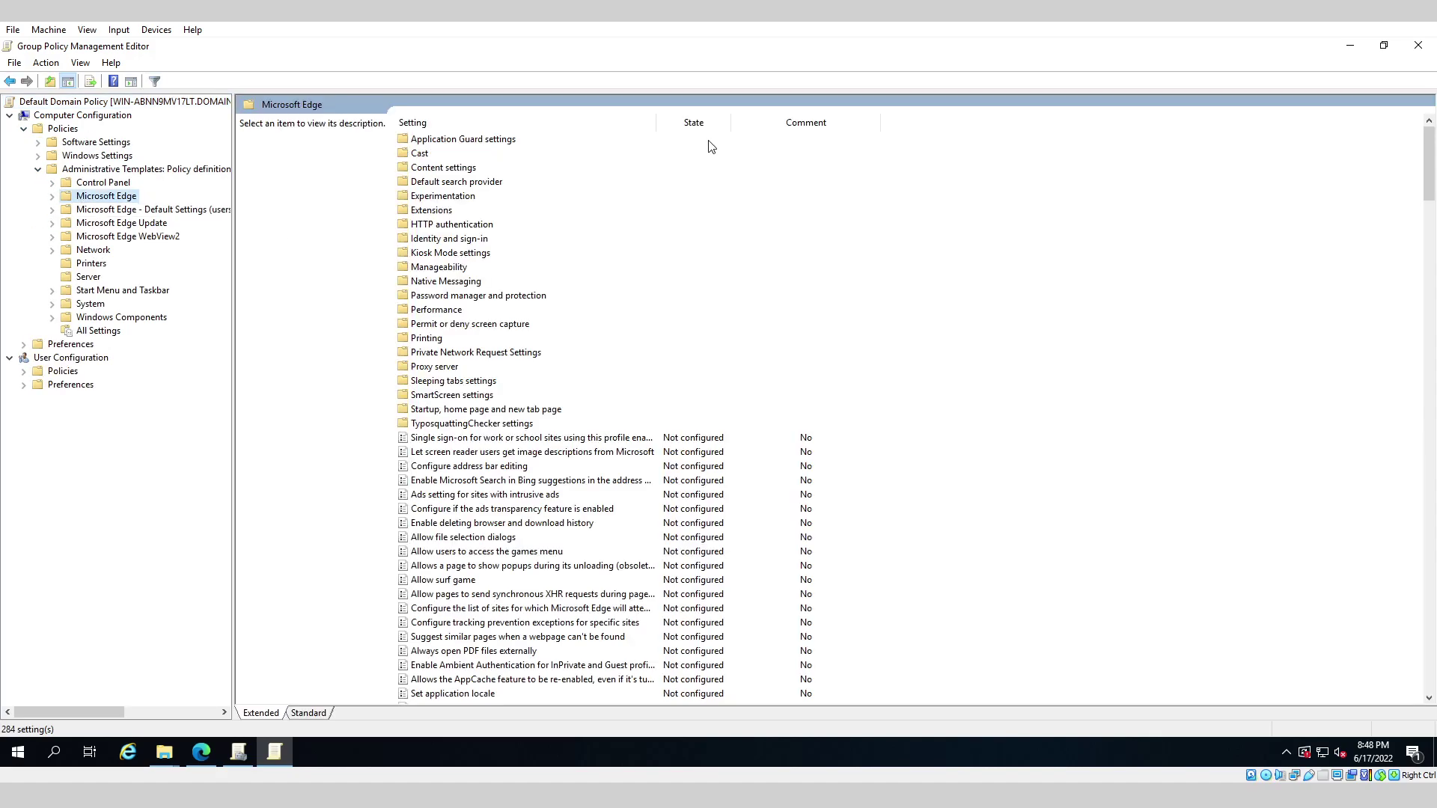
{"action": "double_click", "coordinate": [514, 443]}
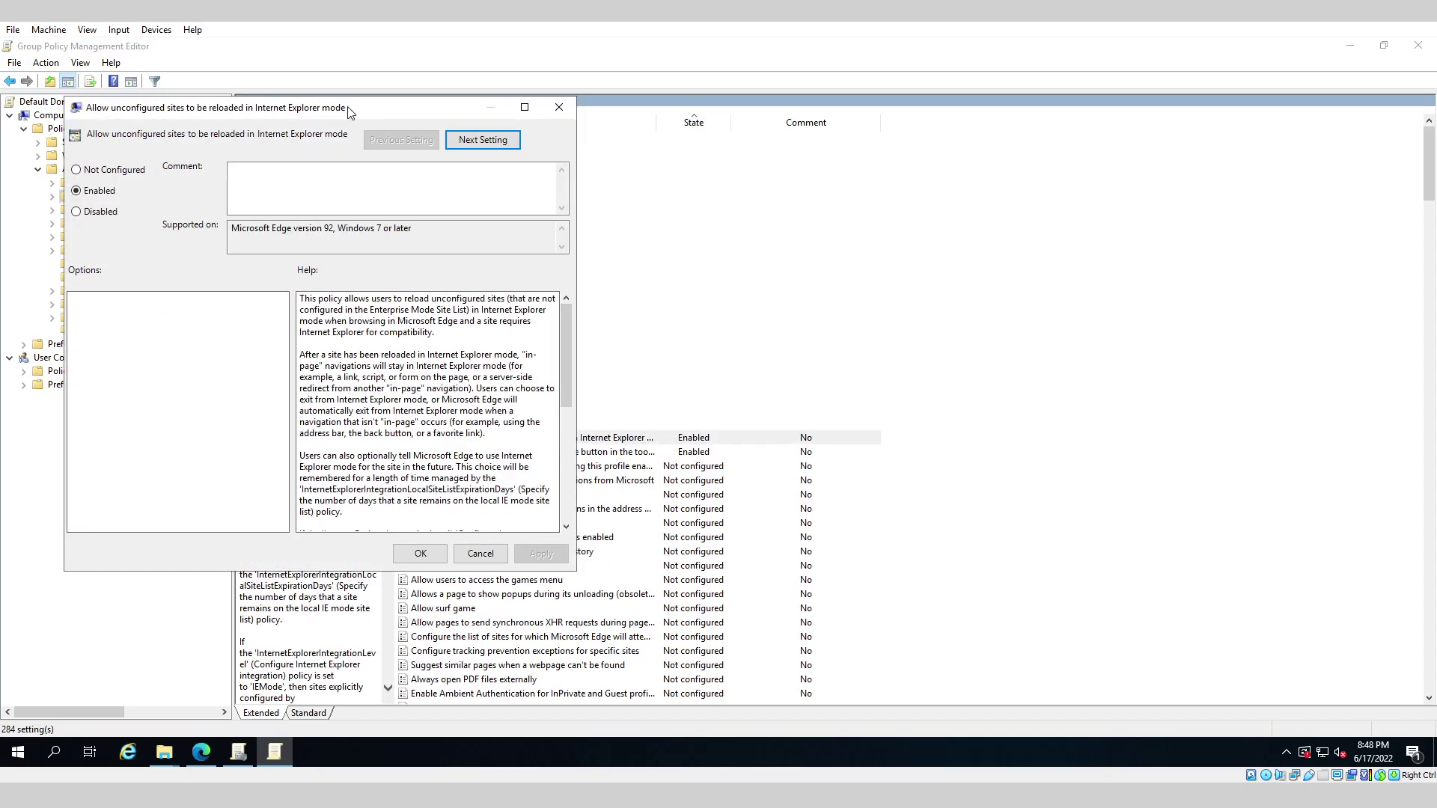
{"action": "left_click_drag", "start_coordinate": [347, 107], "coordinate": [921, 150]}
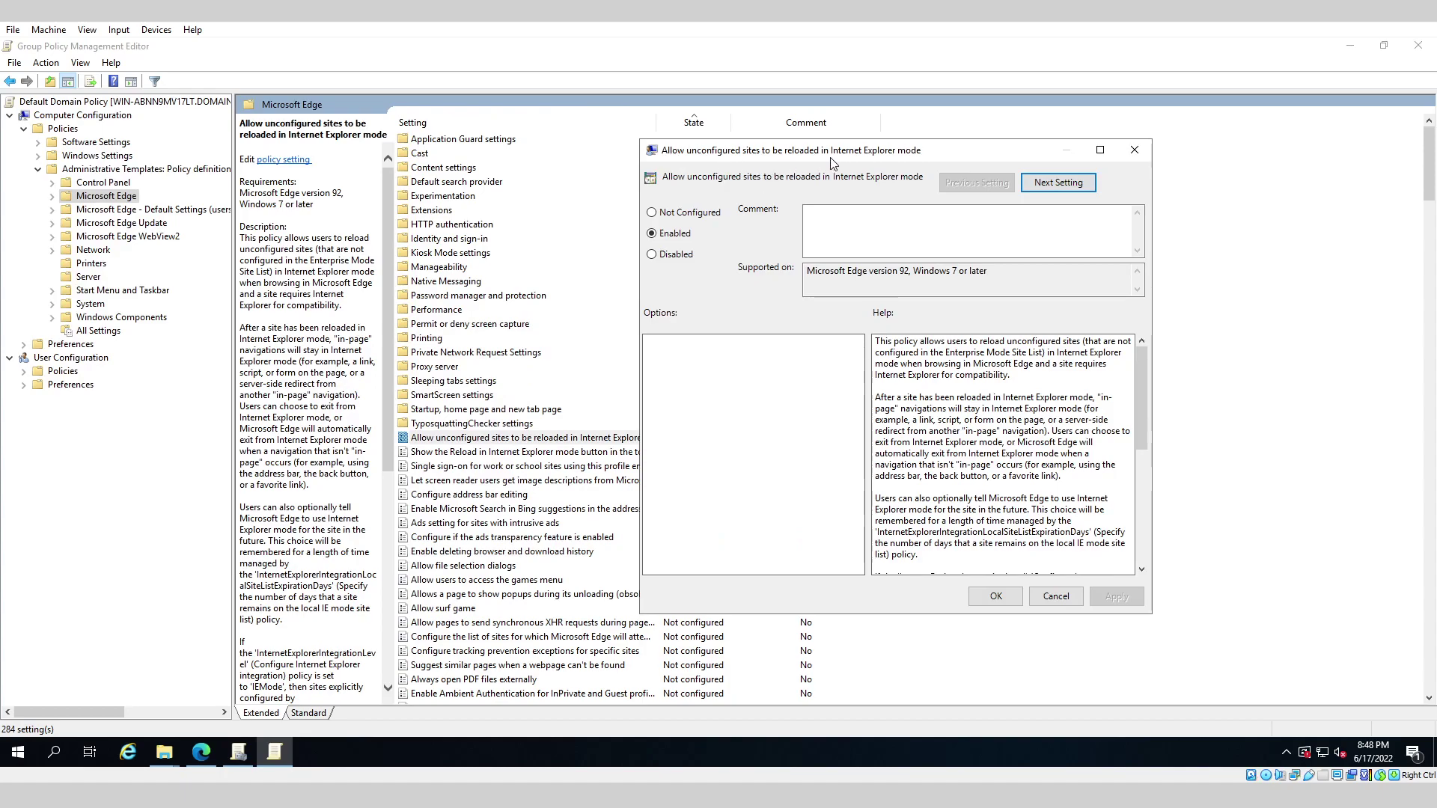
{"action": "left_click", "coordinate": [1056, 596]}
{"action": "double_click", "coordinate": [650, 453]}
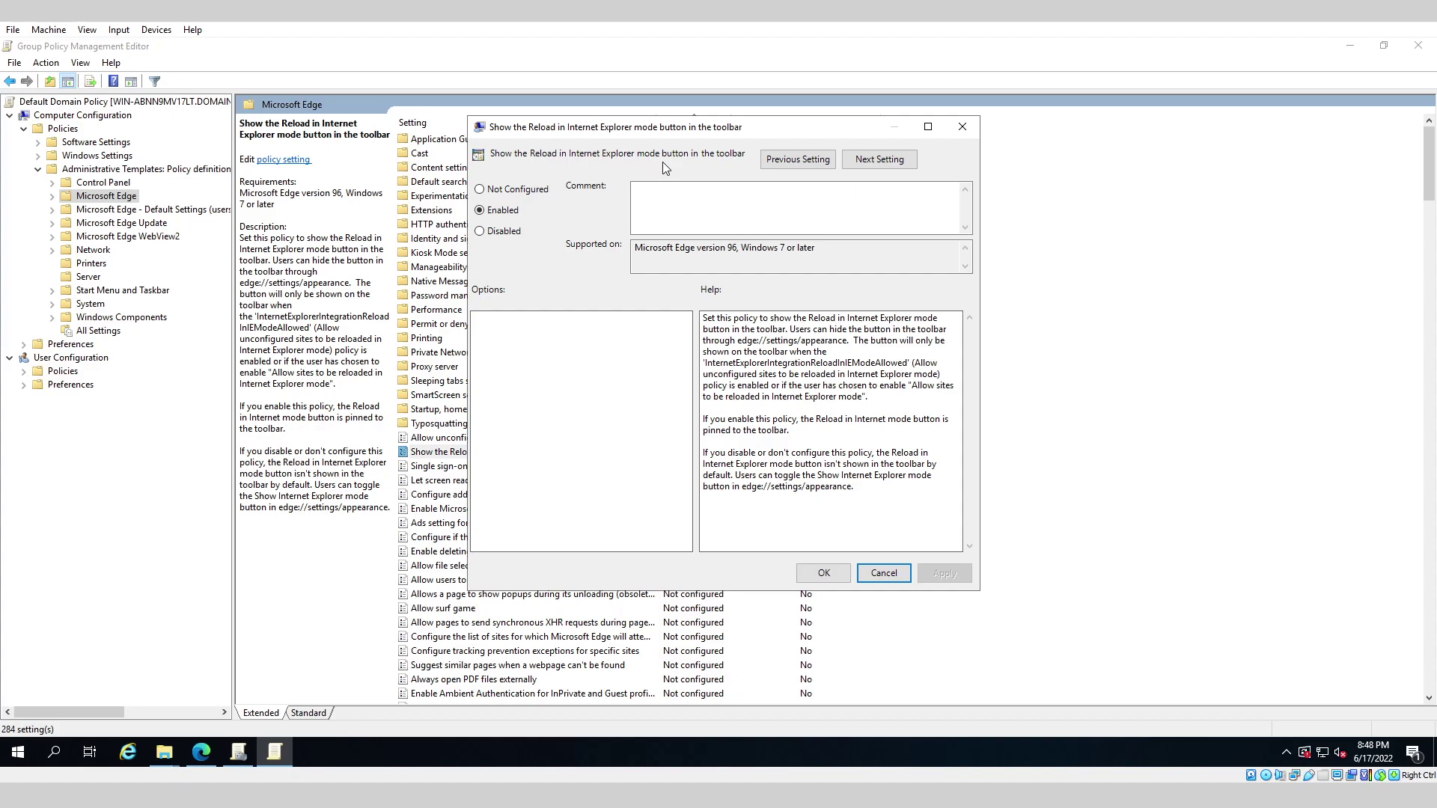
{"action": "left_click", "coordinate": [884, 573]}
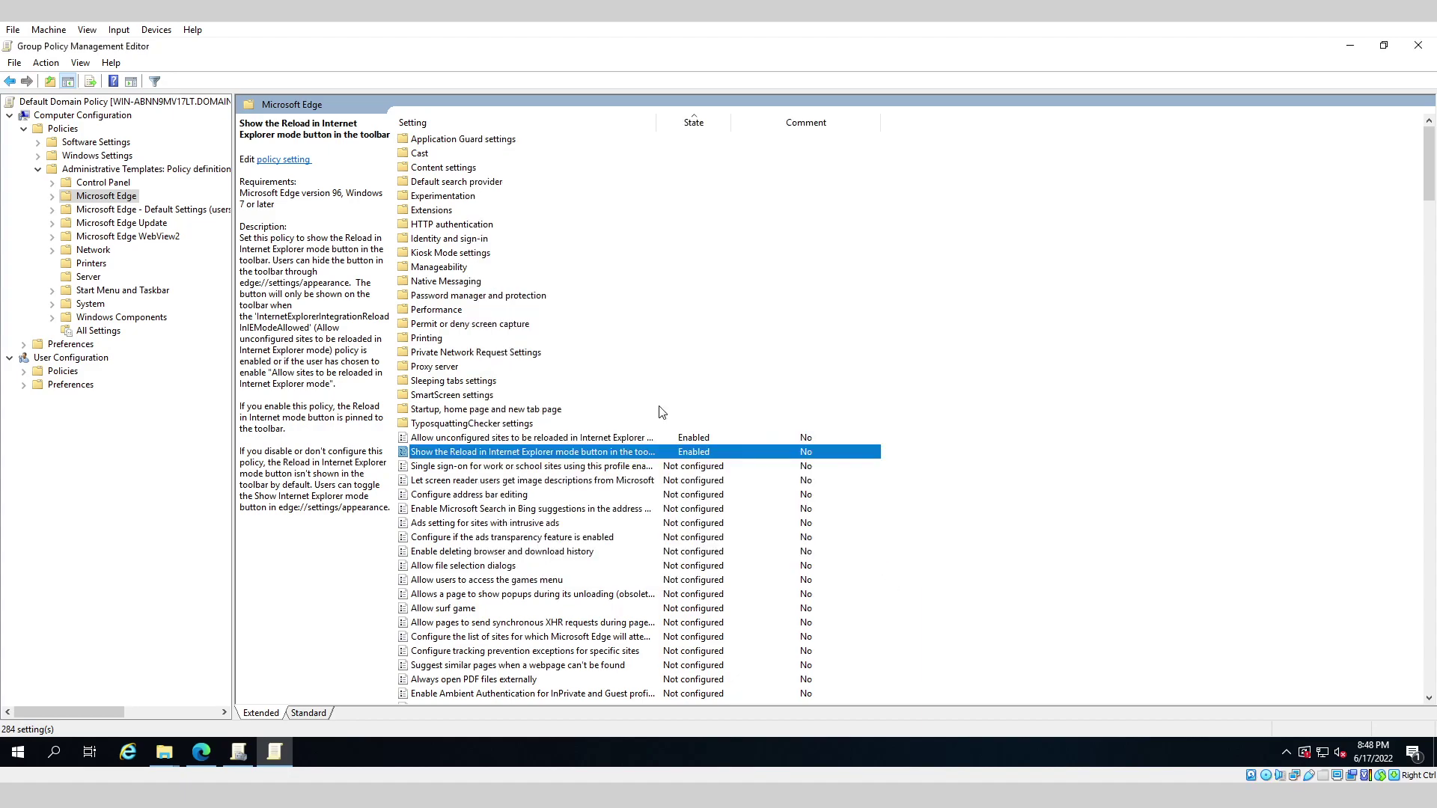
- Check Edge's home page URL and new tab page URL policies under Startup, home page and new tab page
{"action": "left_click", "coordinate": [506, 412]}
{"action": "double_click", "coordinate": [506, 411]}
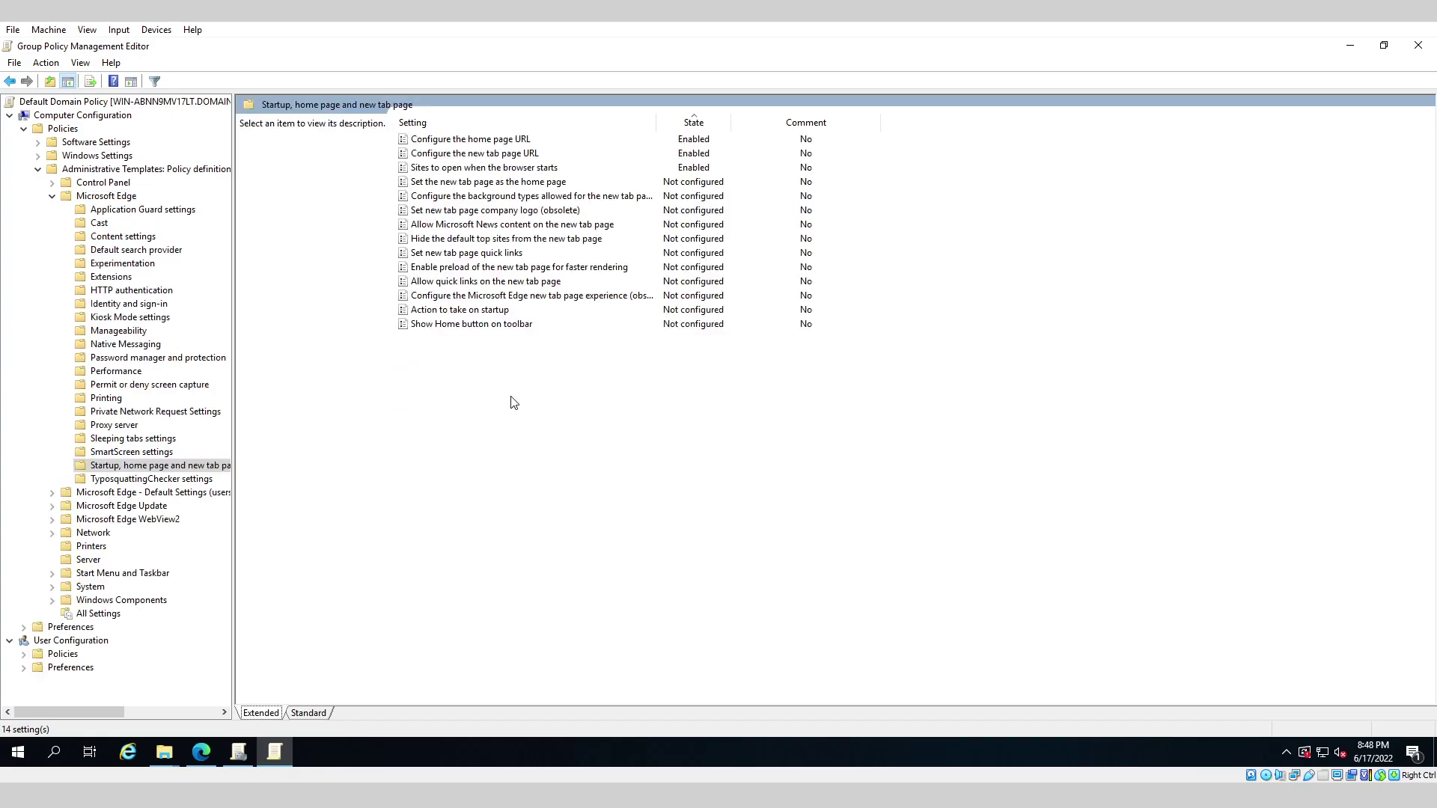
{"action": "left_click", "coordinate": [538, 144]}
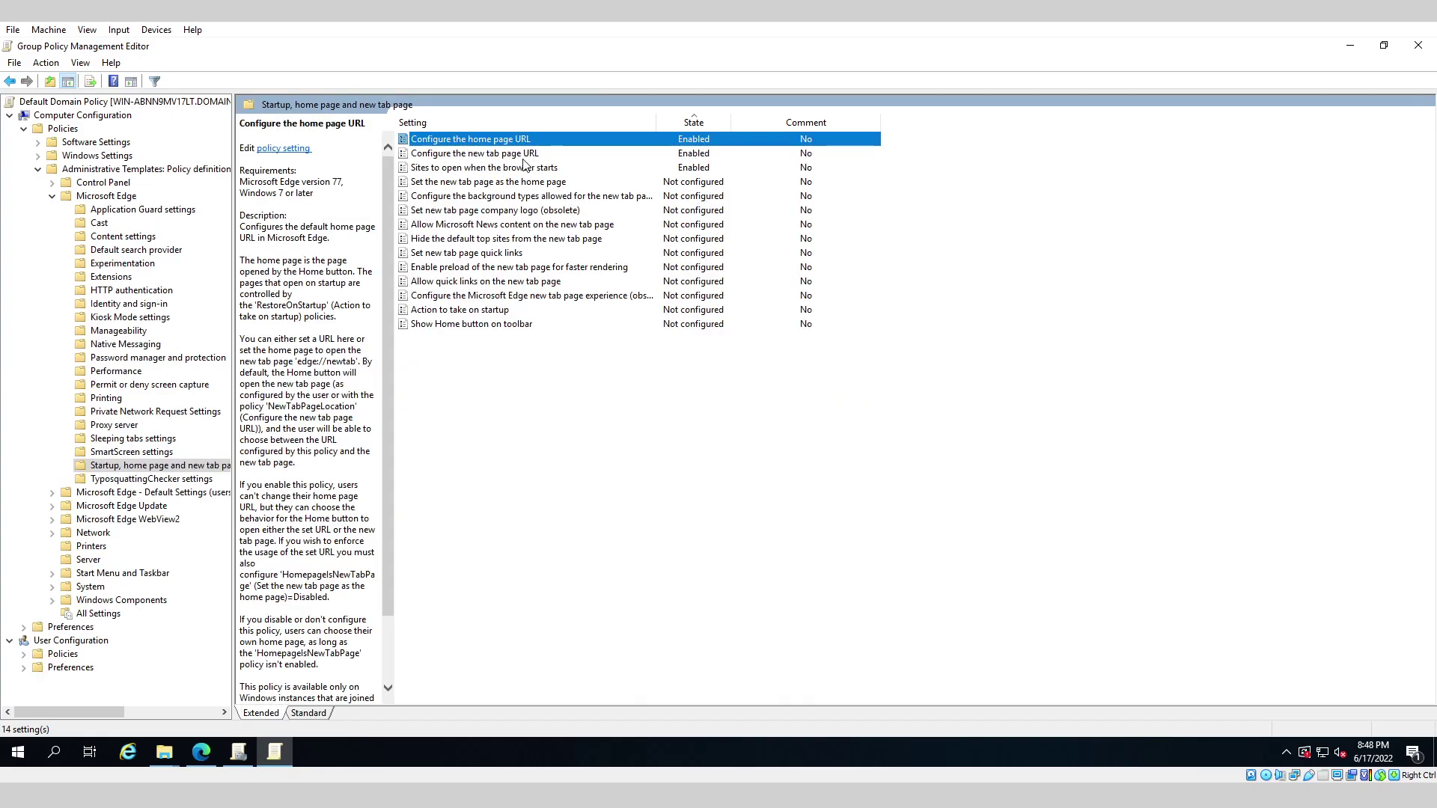
{"action": "double_click", "coordinate": [520, 141]}
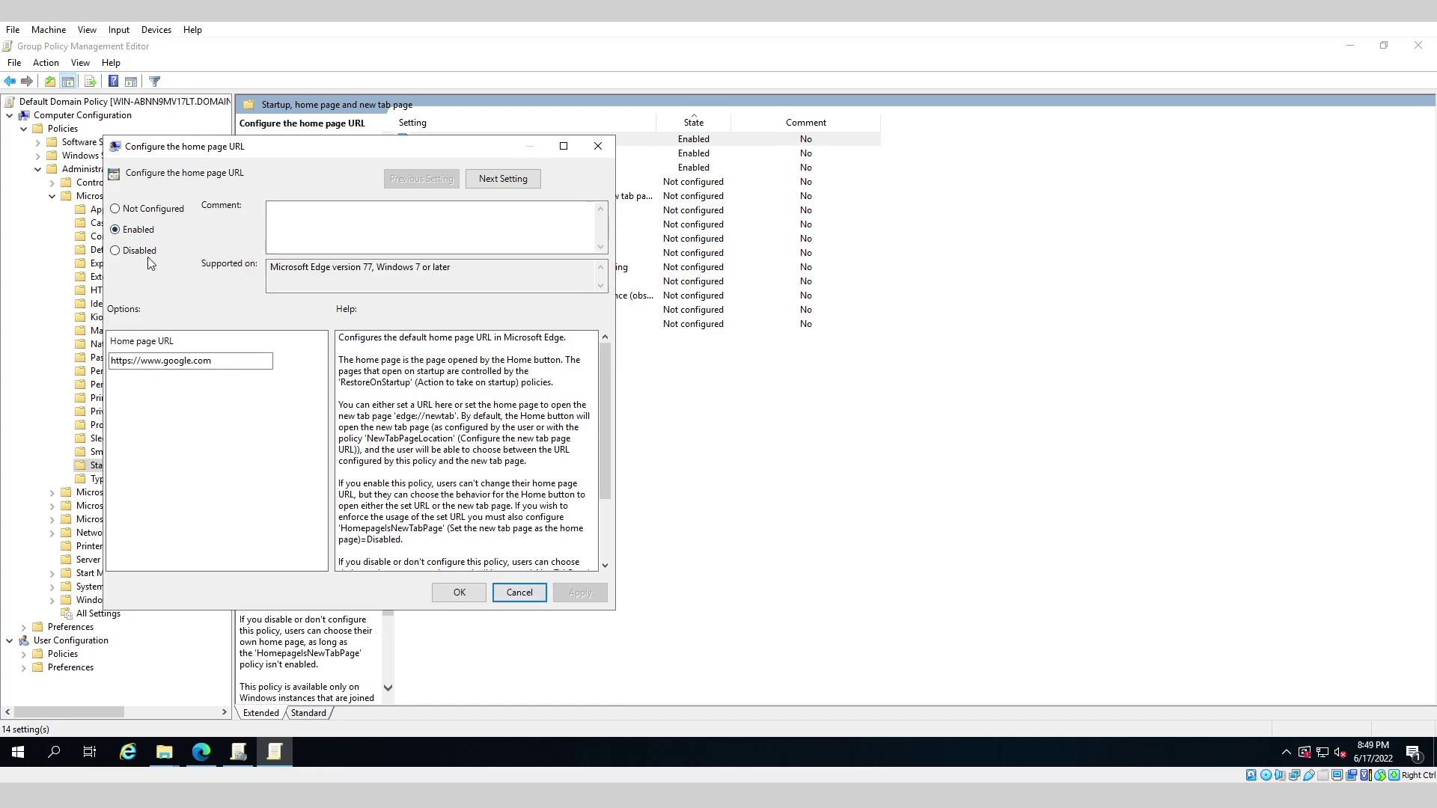
{"action": "left_click", "coordinate": [518, 594]}
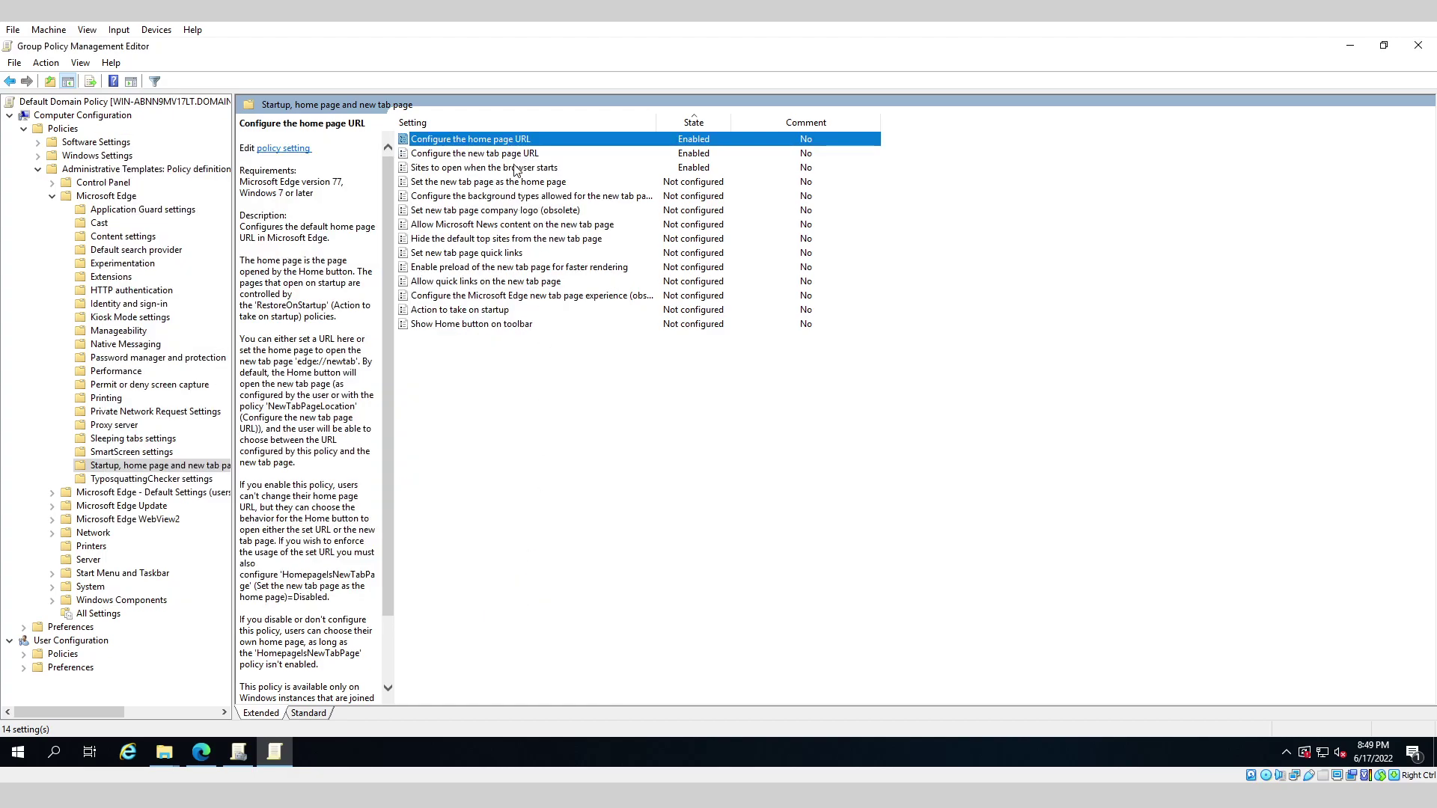
{"action": "double_click", "coordinate": [509, 154]}
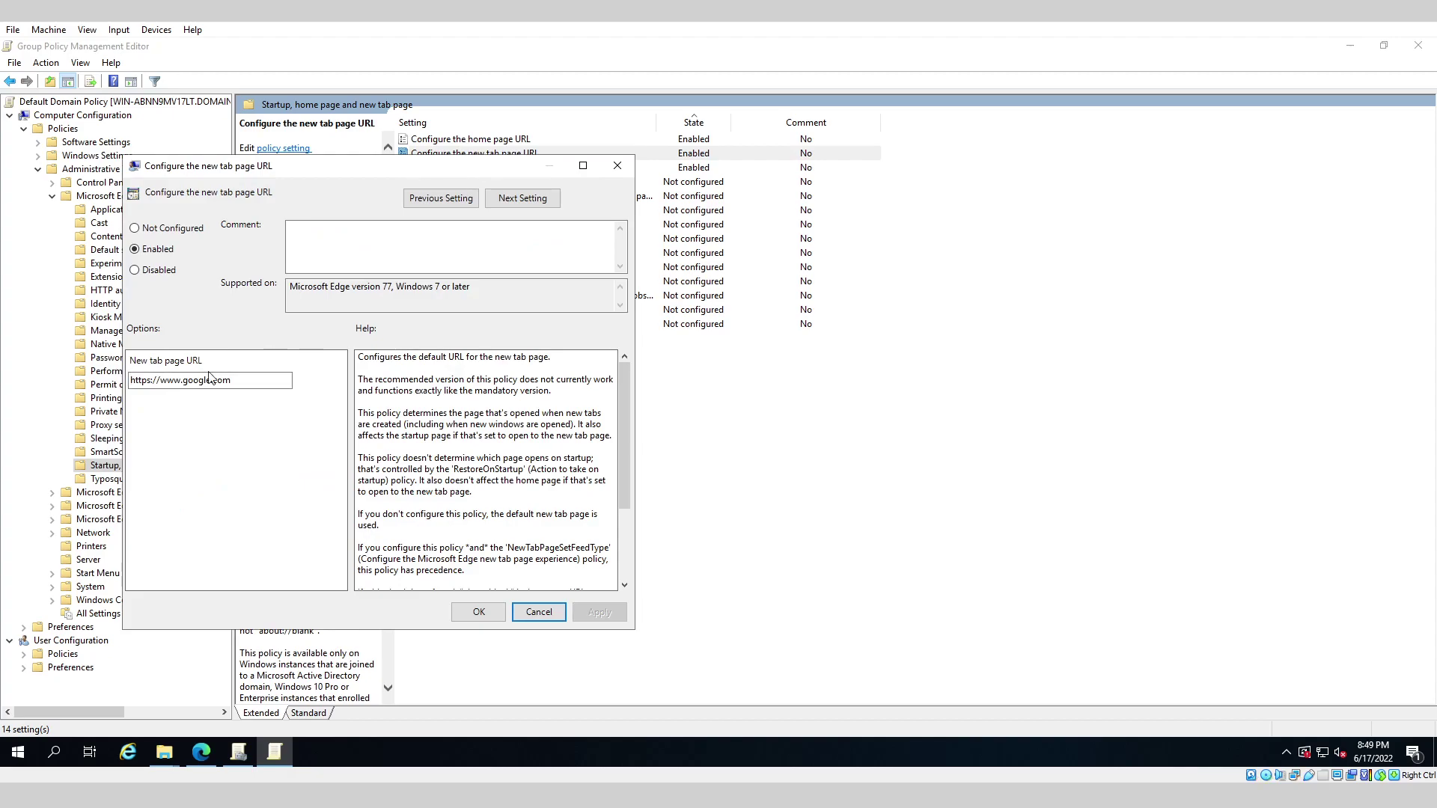
{"action": "left_click", "coordinate": [539, 612]}
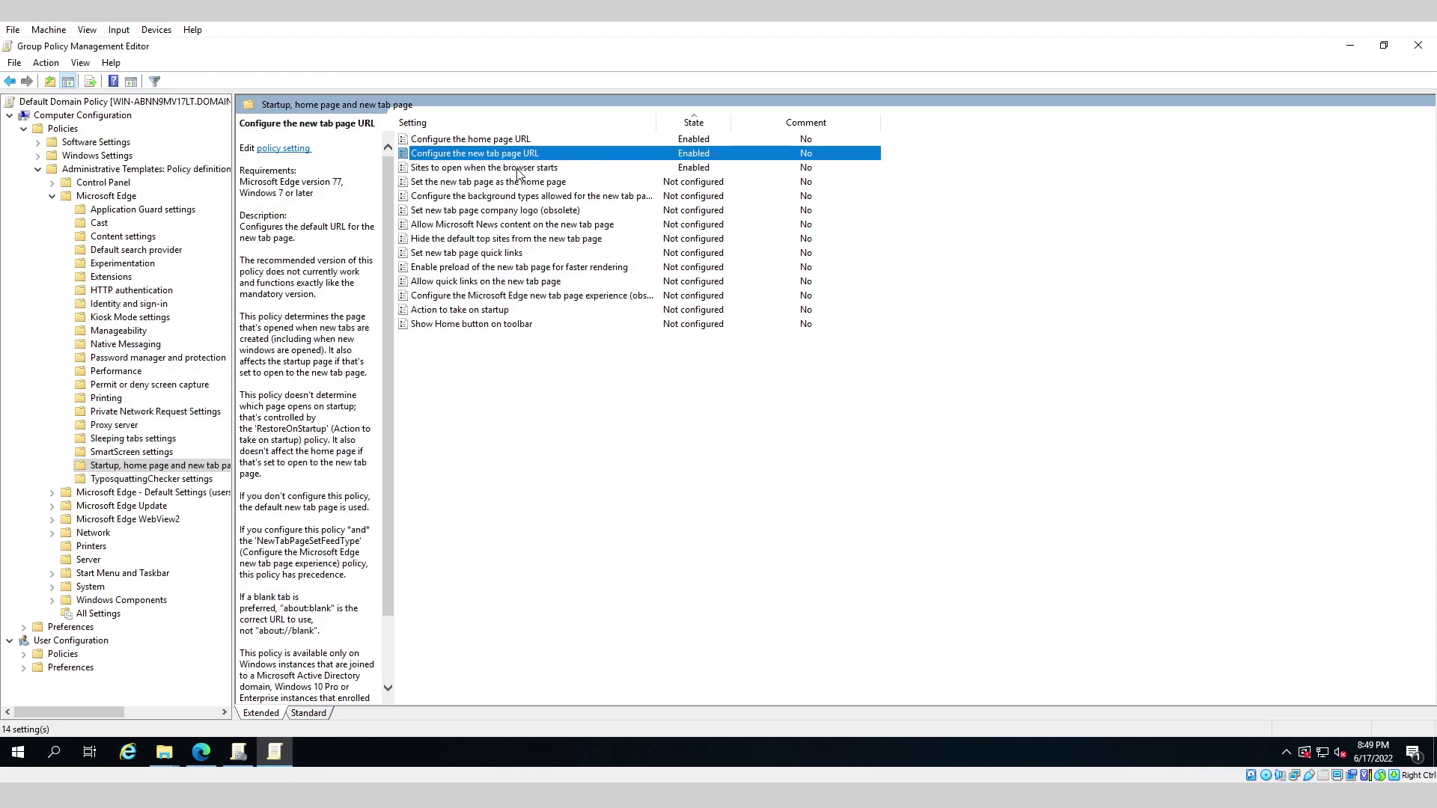
- Review the site list in the 'Sites to open when the browser starts' policy
{"action": "left_click", "coordinate": [518, 171]}
{"action": "double_click", "coordinate": [495, 169]}
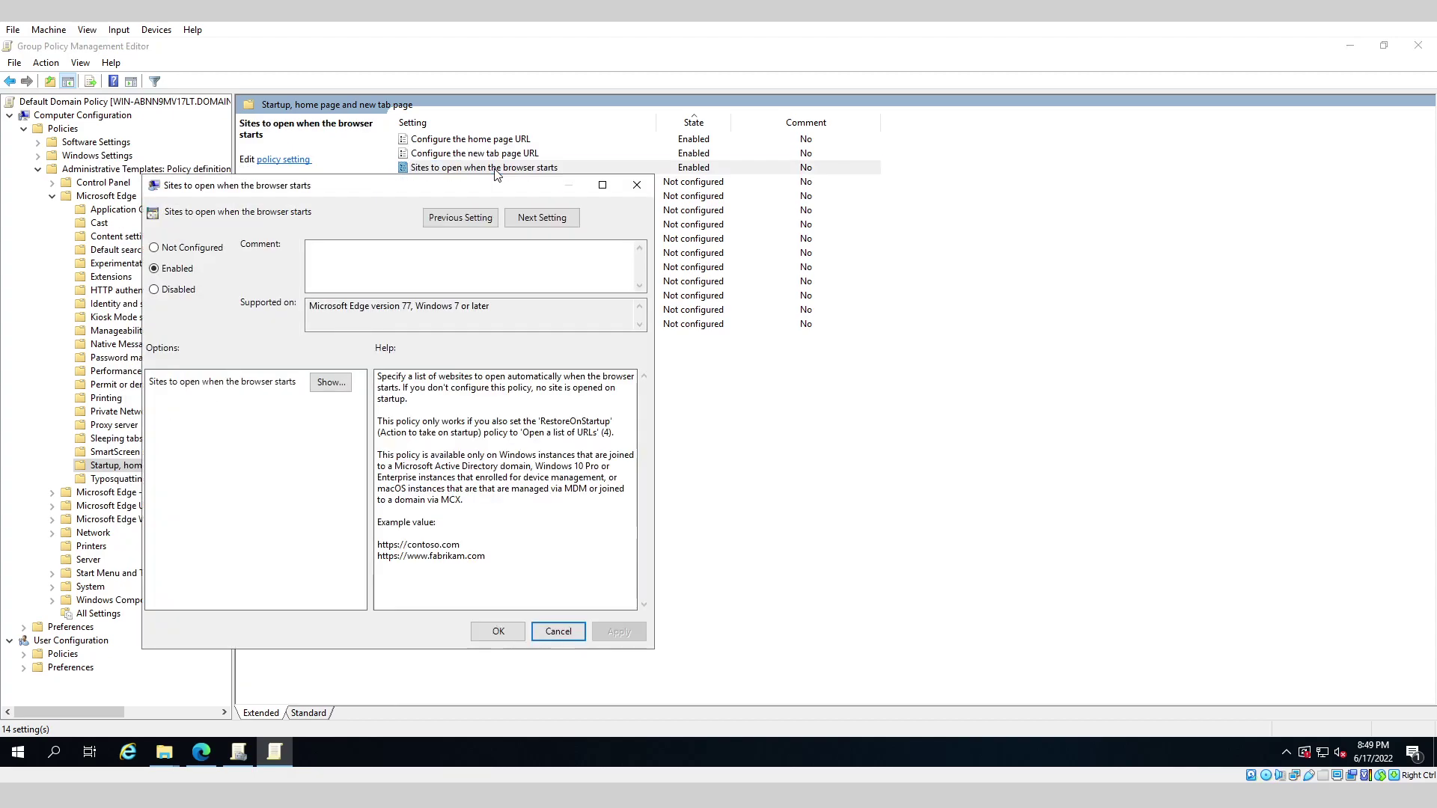
{"action": "left_click", "coordinate": [330, 381]}
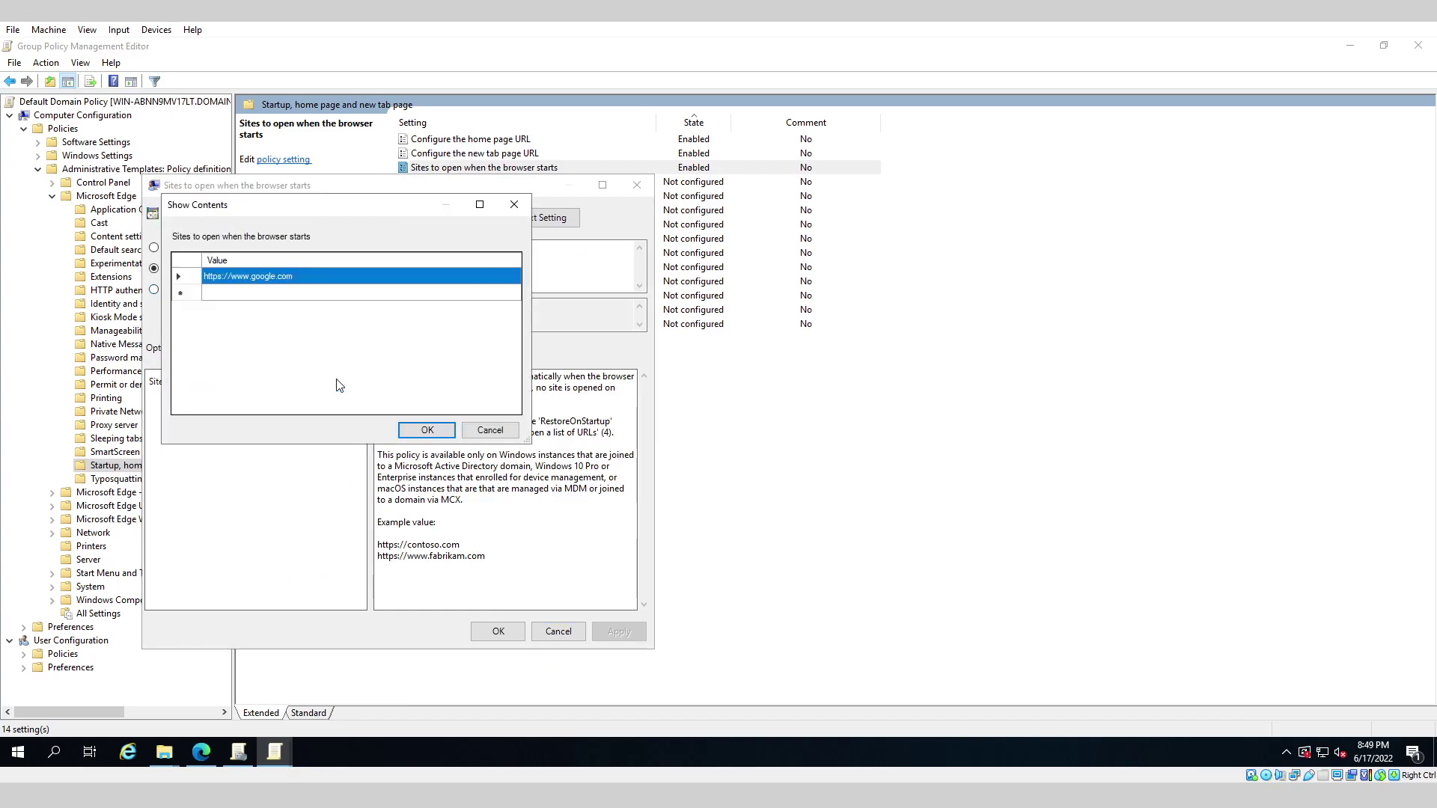
{"action": "left_click", "coordinate": [485, 435]}
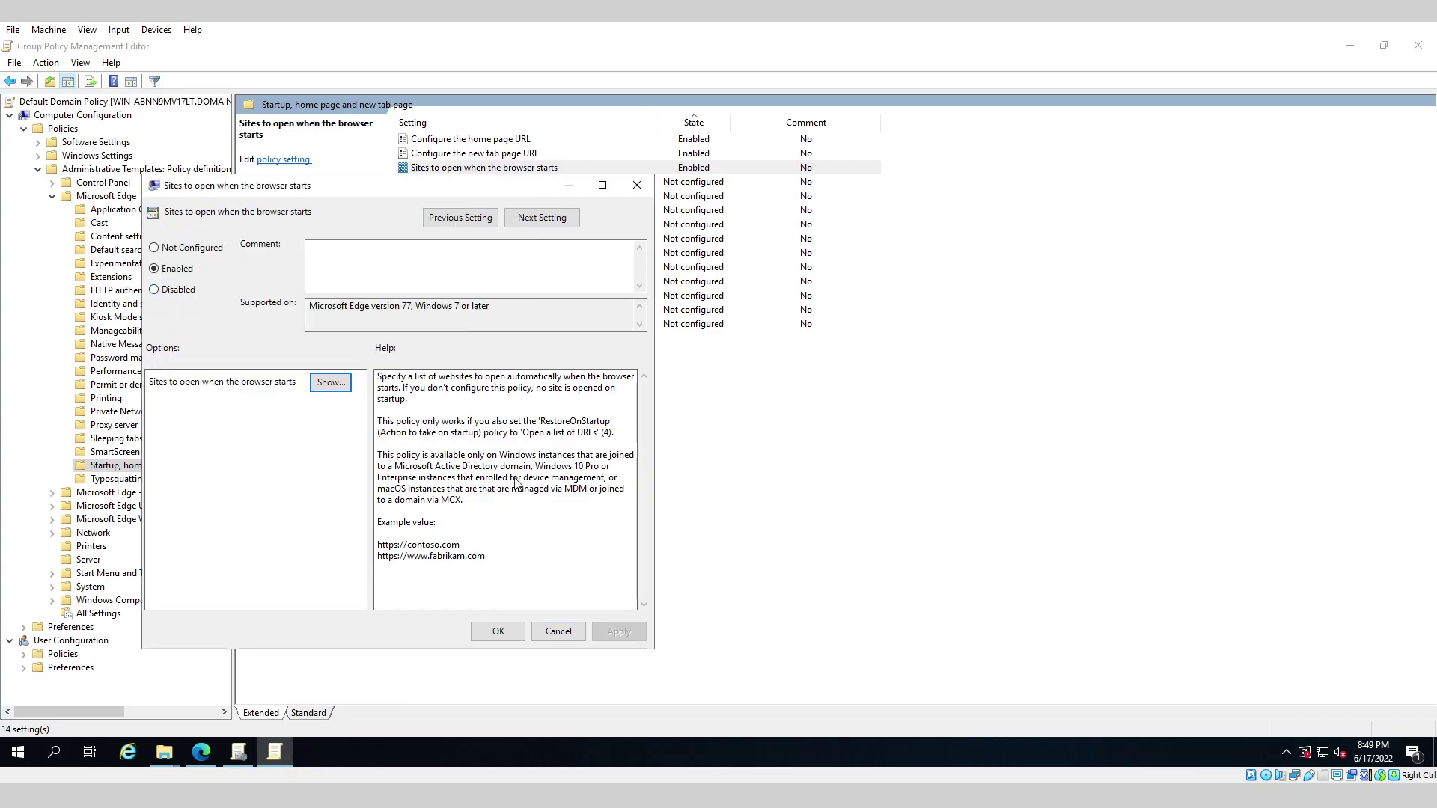
{"action": "left_click", "coordinate": [506, 633]}
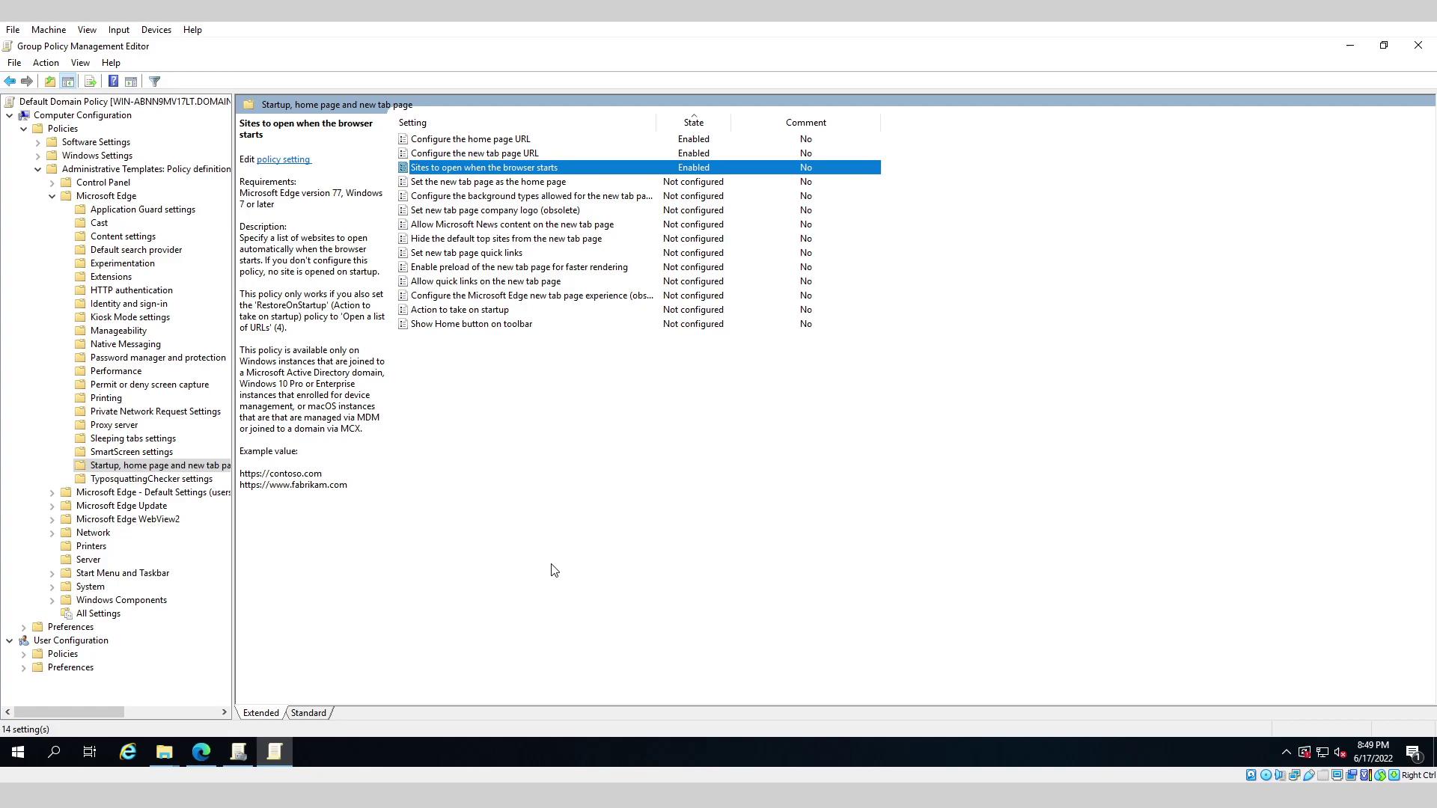
- Sort the settings by State so enabled policies come first
{"action": "left_click", "coordinate": [512, 126]}
{"action": "left_click", "coordinate": [512, 126]}
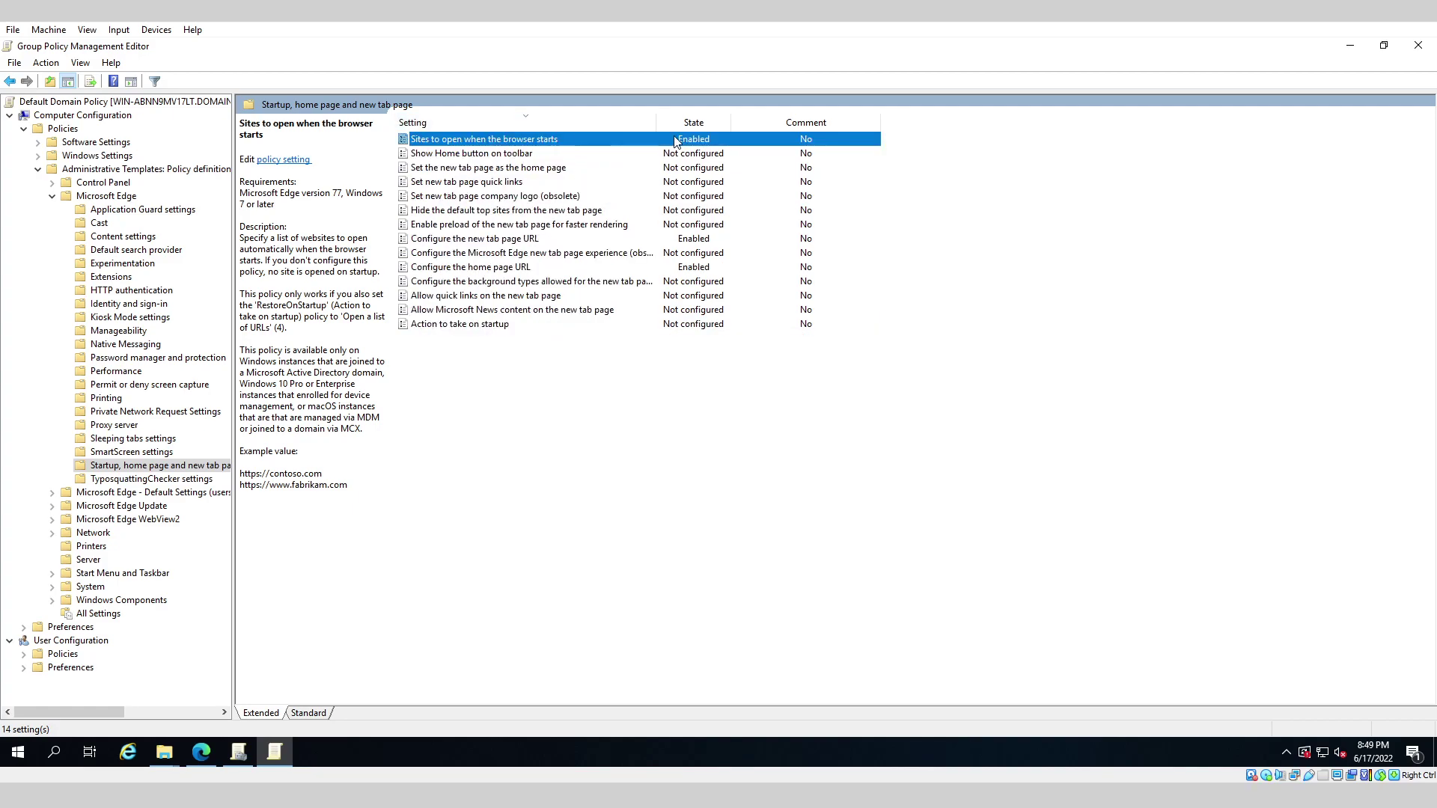
{"action": "left_click", "coordinate": [702, 122]}
{"action": "left_click", "coordinate": [671, 154]}
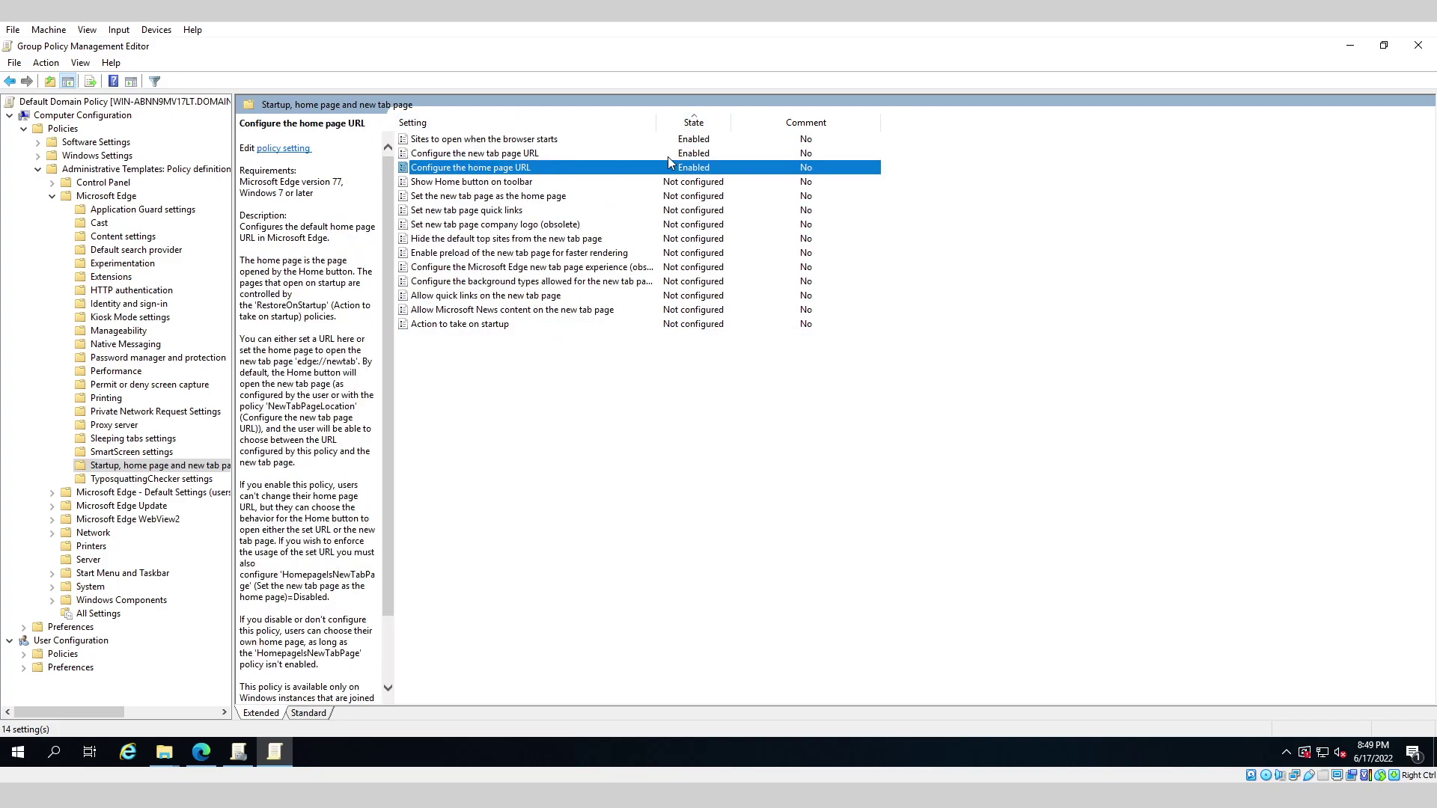
- In the full Microsoft Edge settings list, verify both IE-mode reload policies show Enabled
{"action": "key", "text": "Up"}
{"action": "key", "text": "Up"}
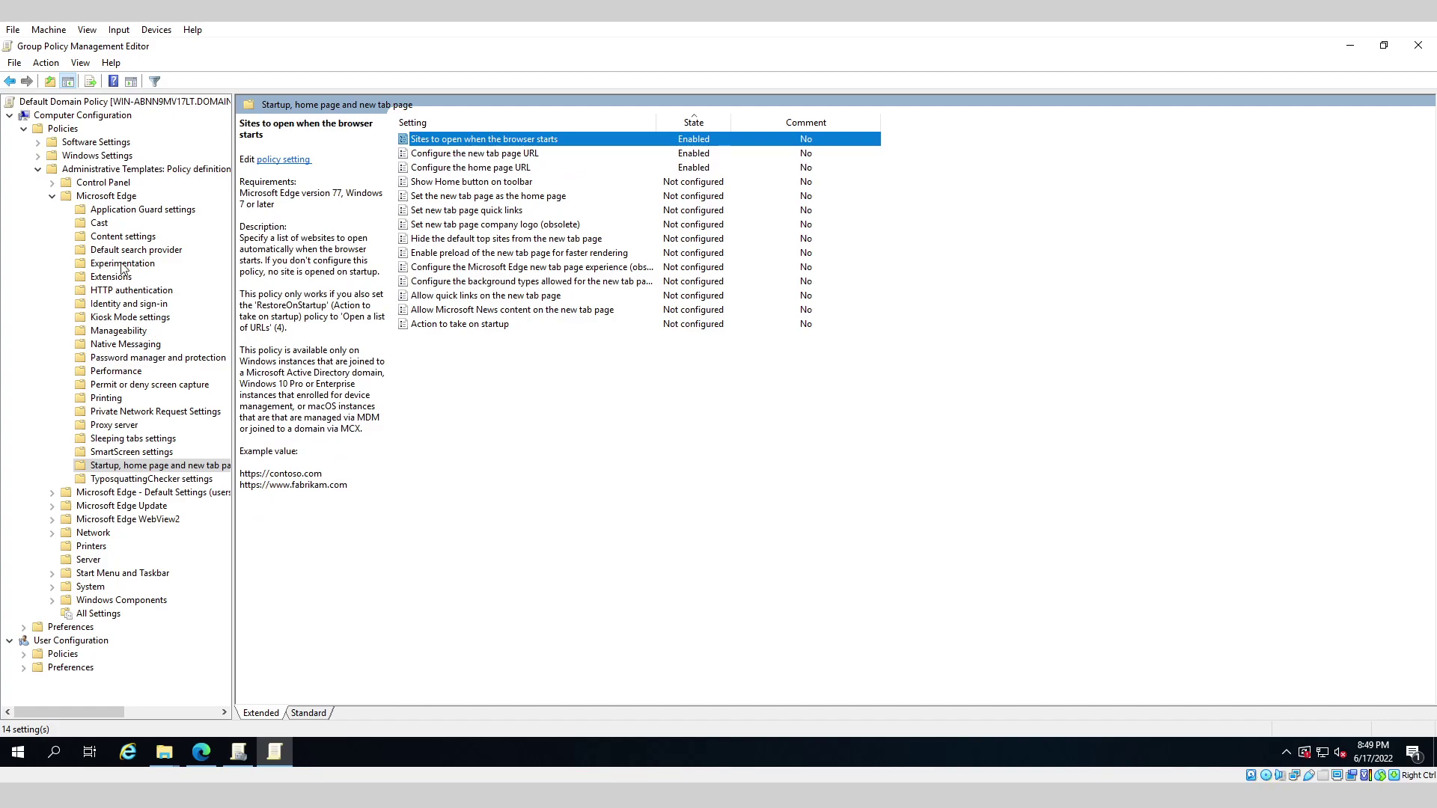
{"action": "left_click", "coordinate": [118, 198]}
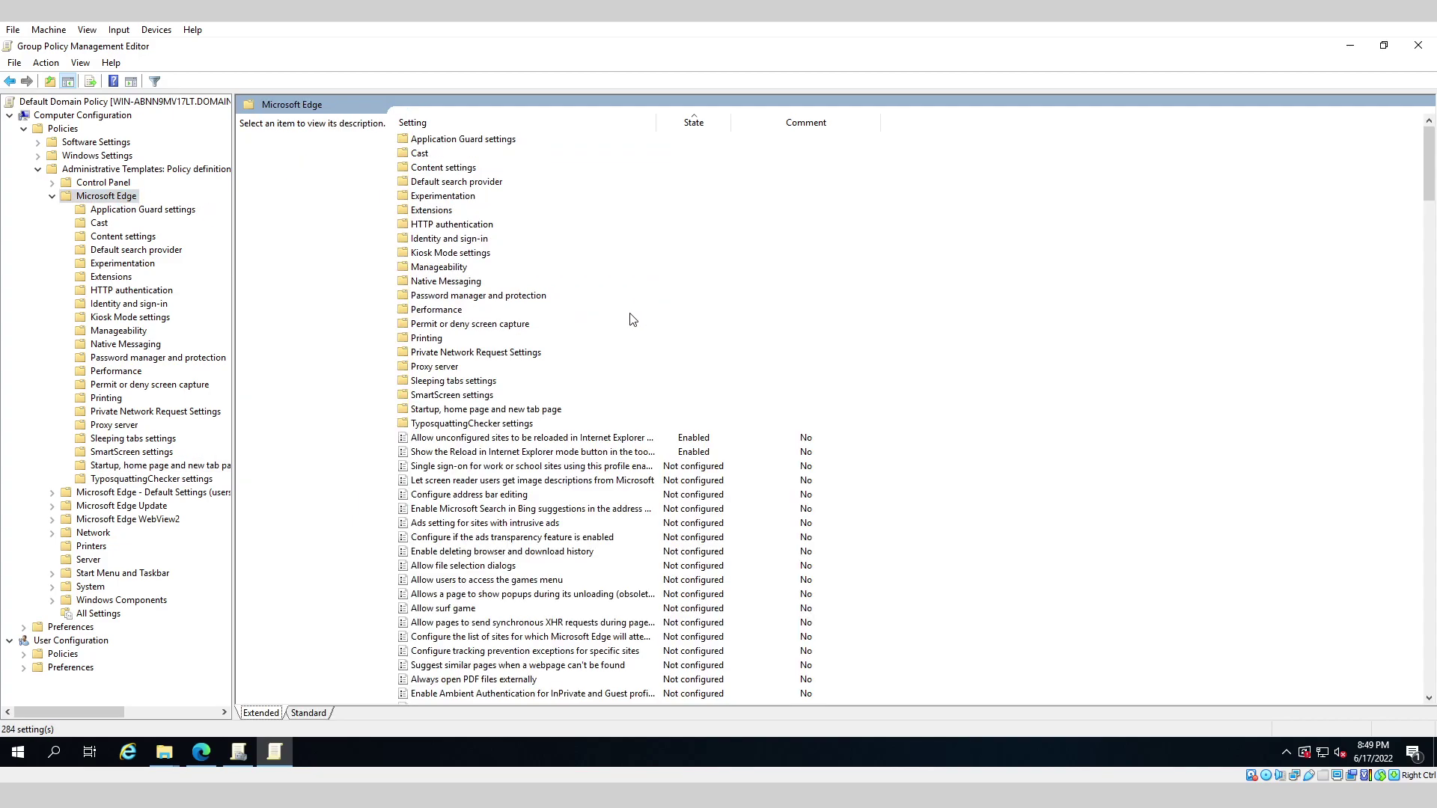
{"action": "left_click", "coordinate": [675, 440]}
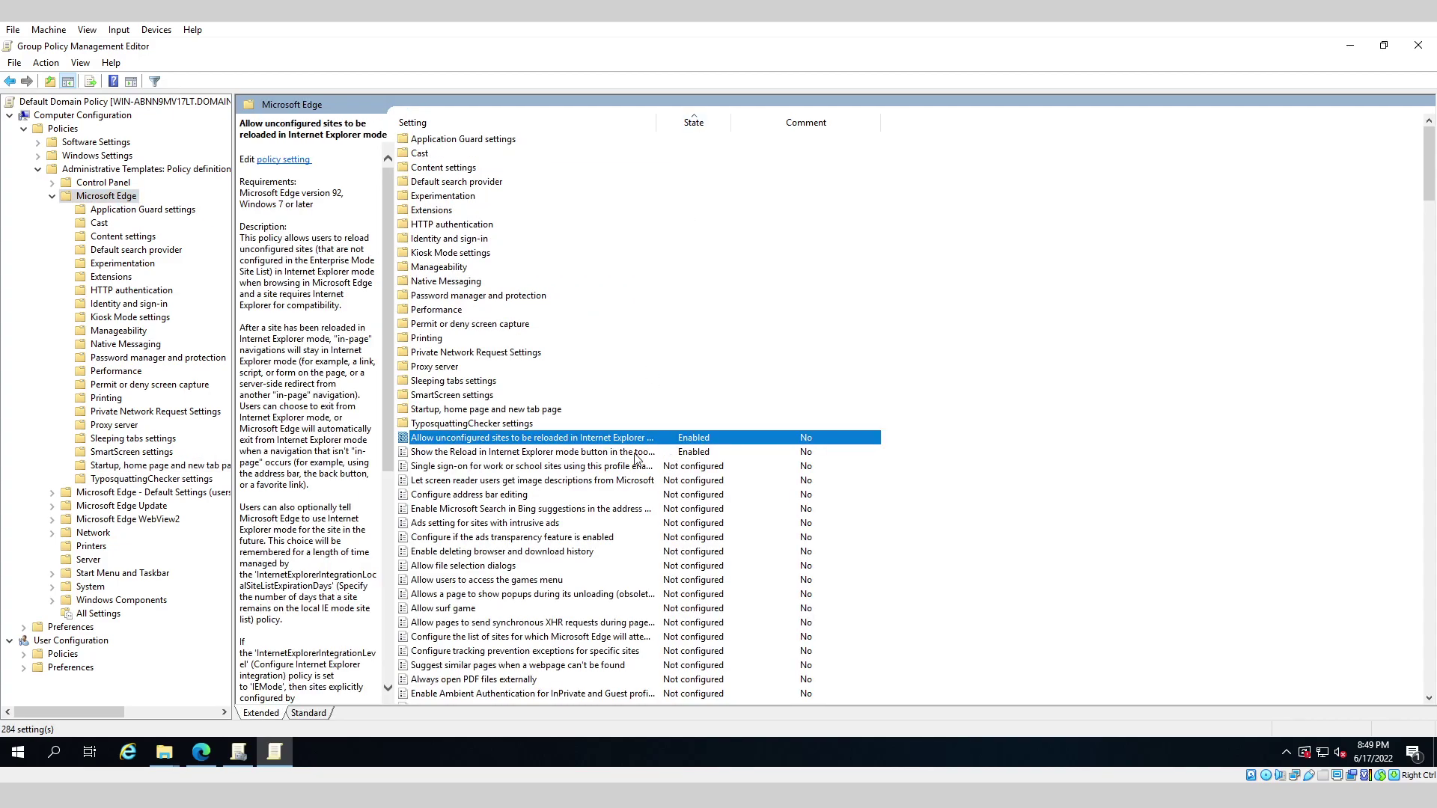
{"action": "left_click", "coordinate": [636, 453]}
{"action": "key", "text": "Up"}
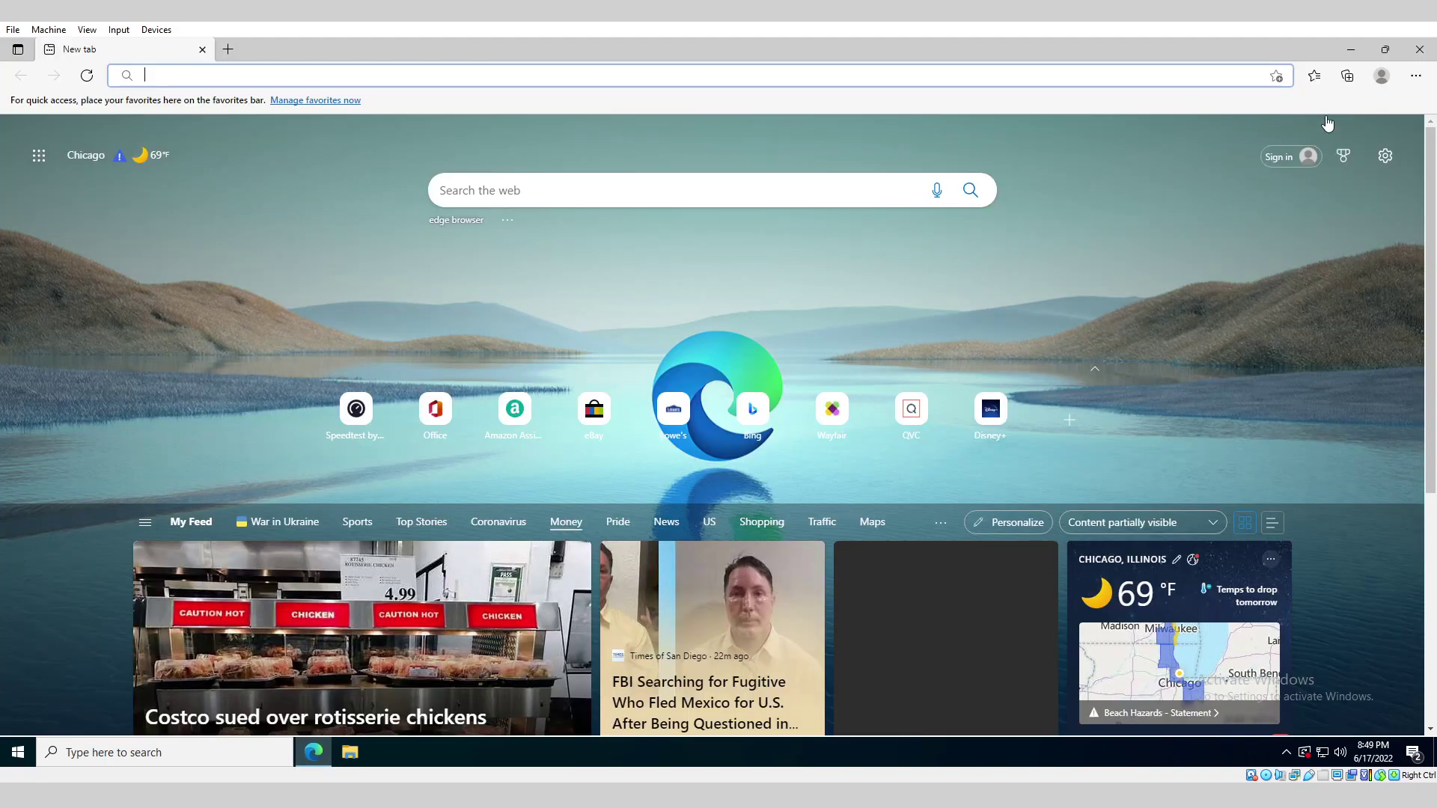
{"action": "left_click", "coordinate": [1420, 49]}
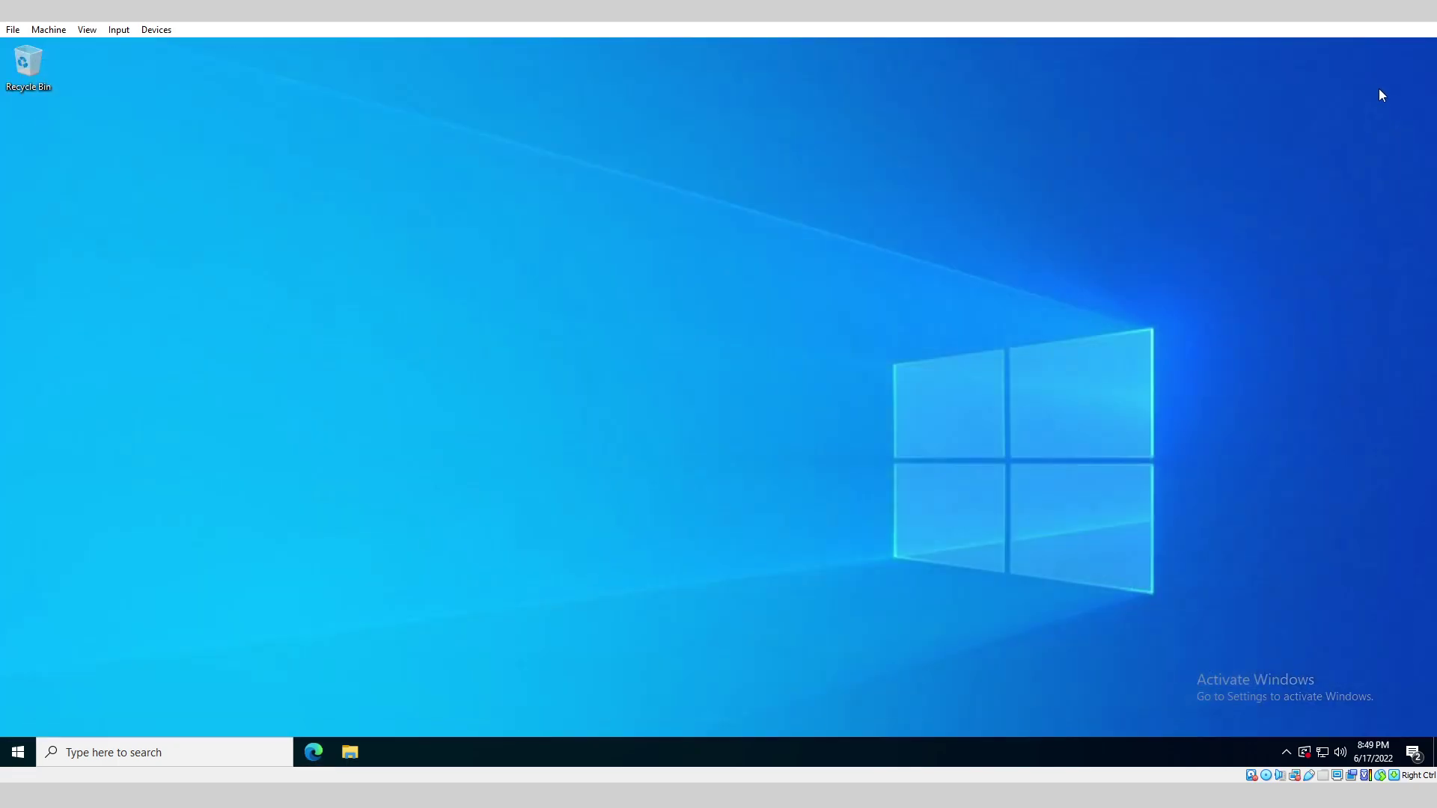
- Launch Command Prompt via Start search and run gpupdate /force
{"action": "left_click", "coordinate": [10, 747]}
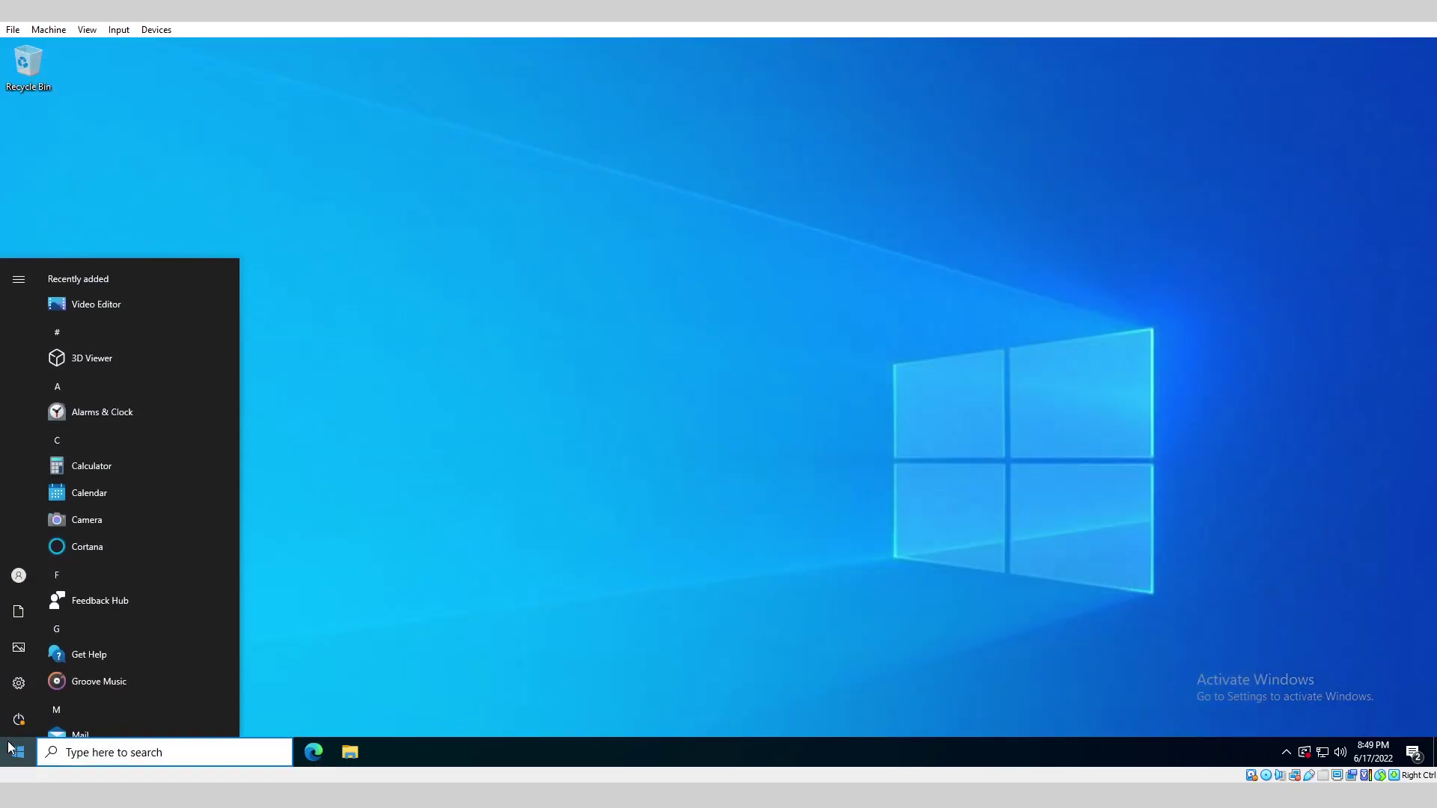
{"action": "type", "text": "cmd"}
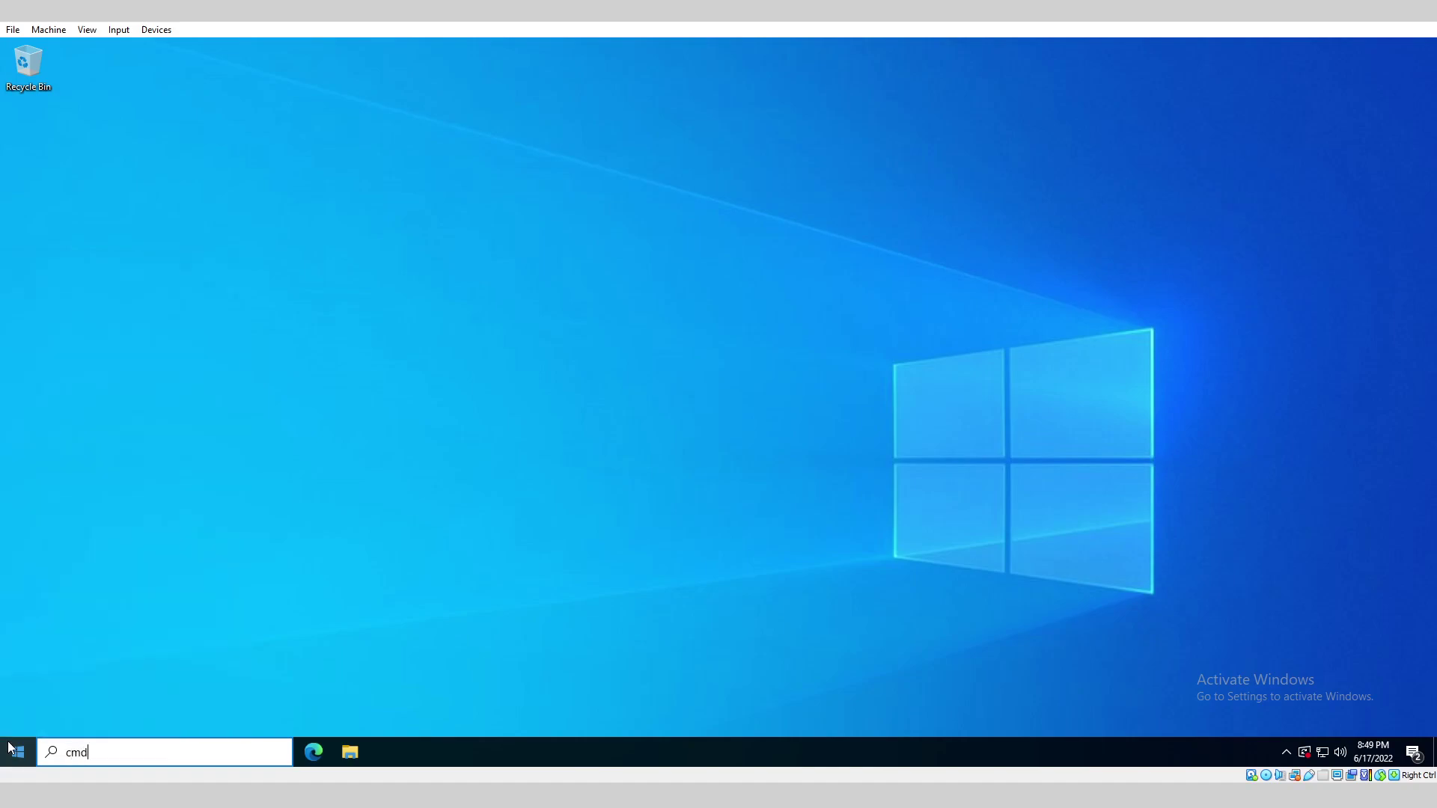
{"action": "key", "text": "Return"}
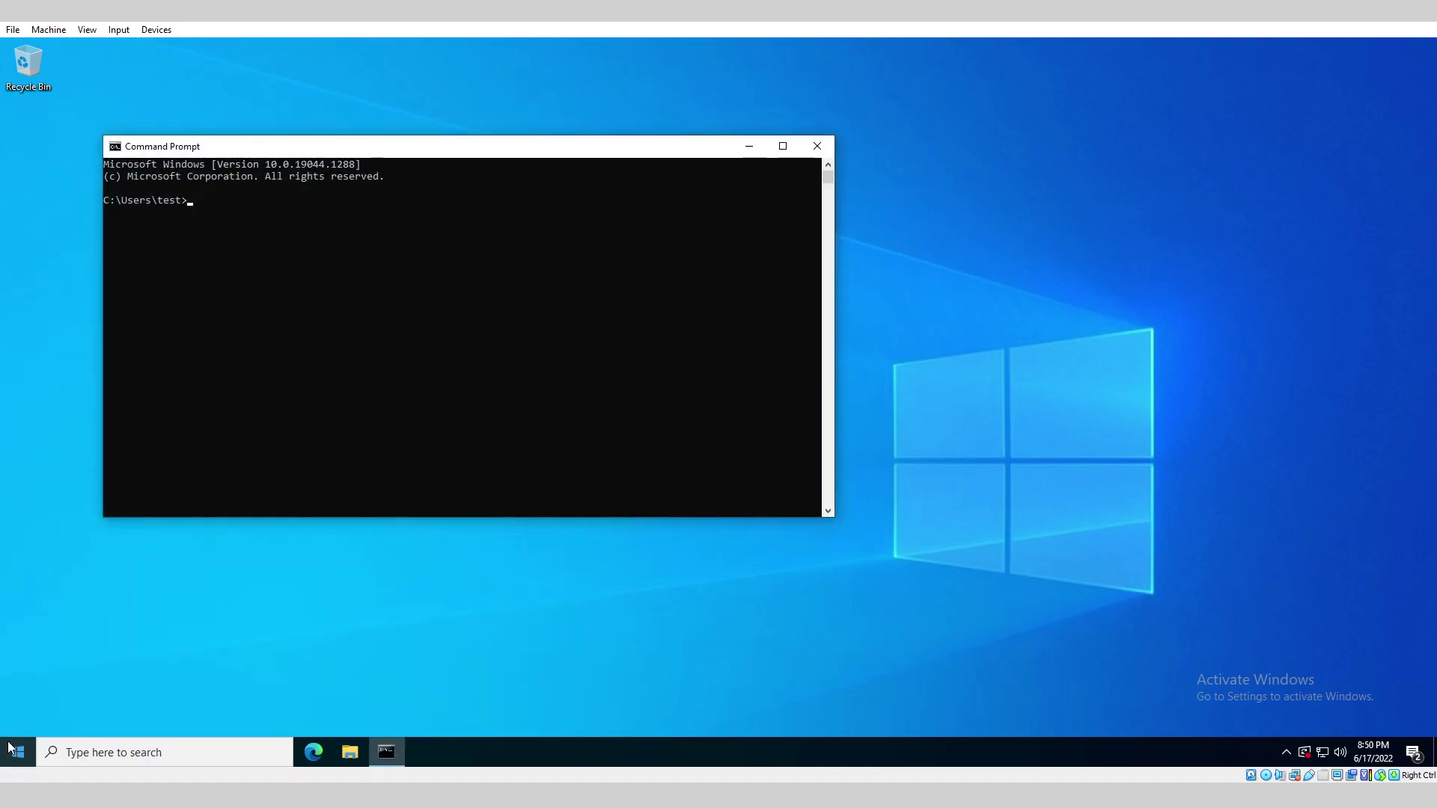
{"action": "type", "text": "gpupda"}
{"action": "key", "text": "Return"}
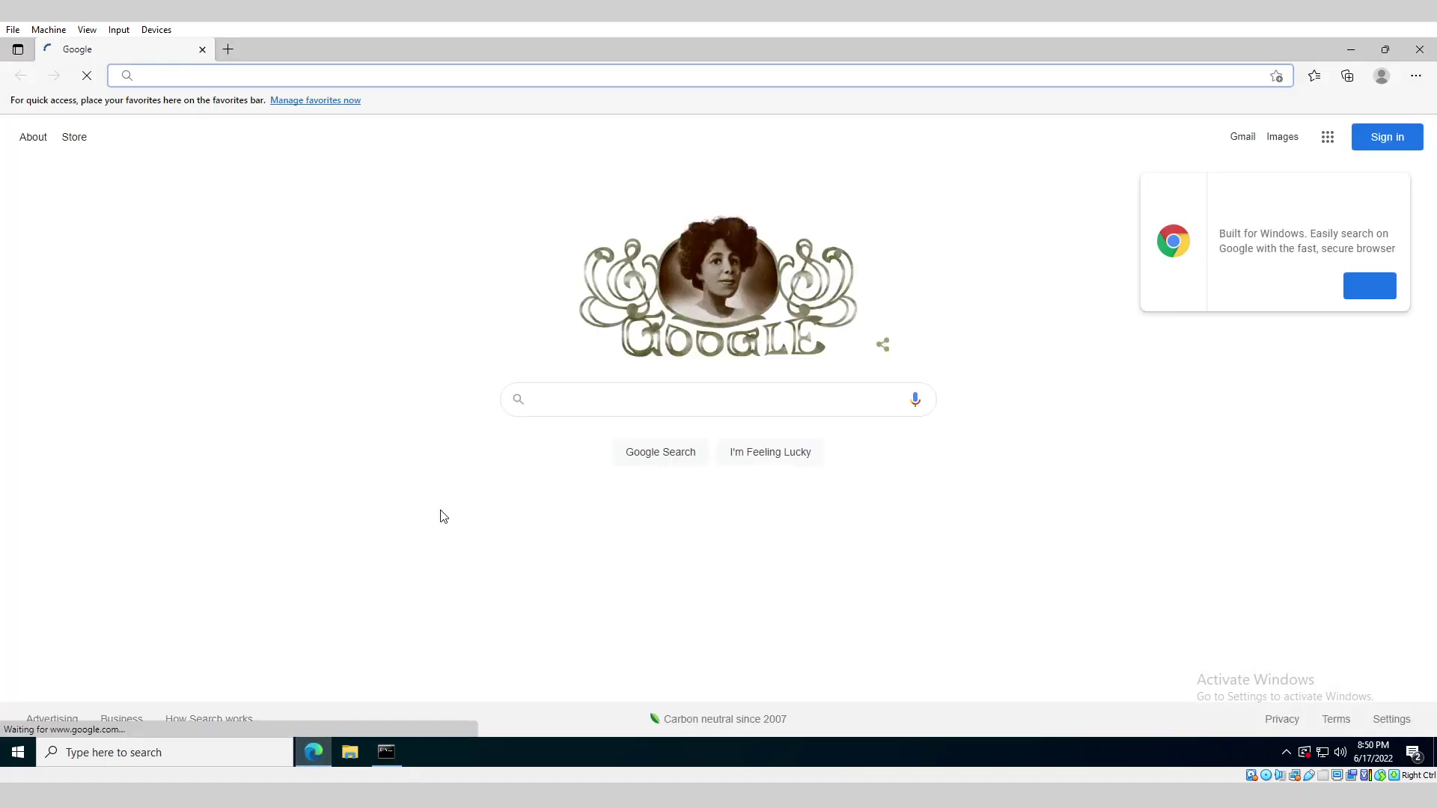
- Dismiss the Chrome popup and search for 'wikipedia' from a second Edge tab
{"action": "left_click", "coordinate": [1277, 290]}
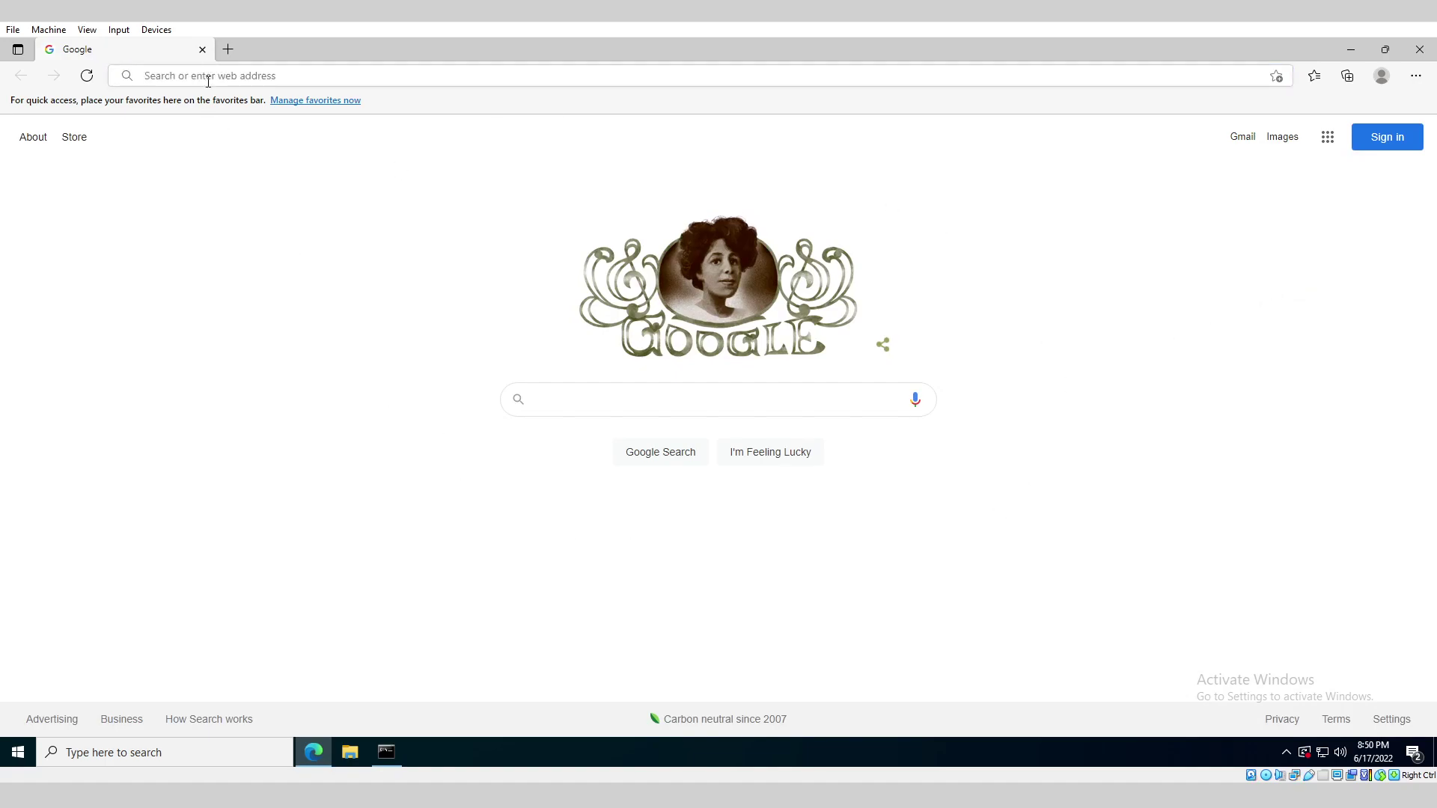
{"action": "left_click", "coordinate": [227, 51]}
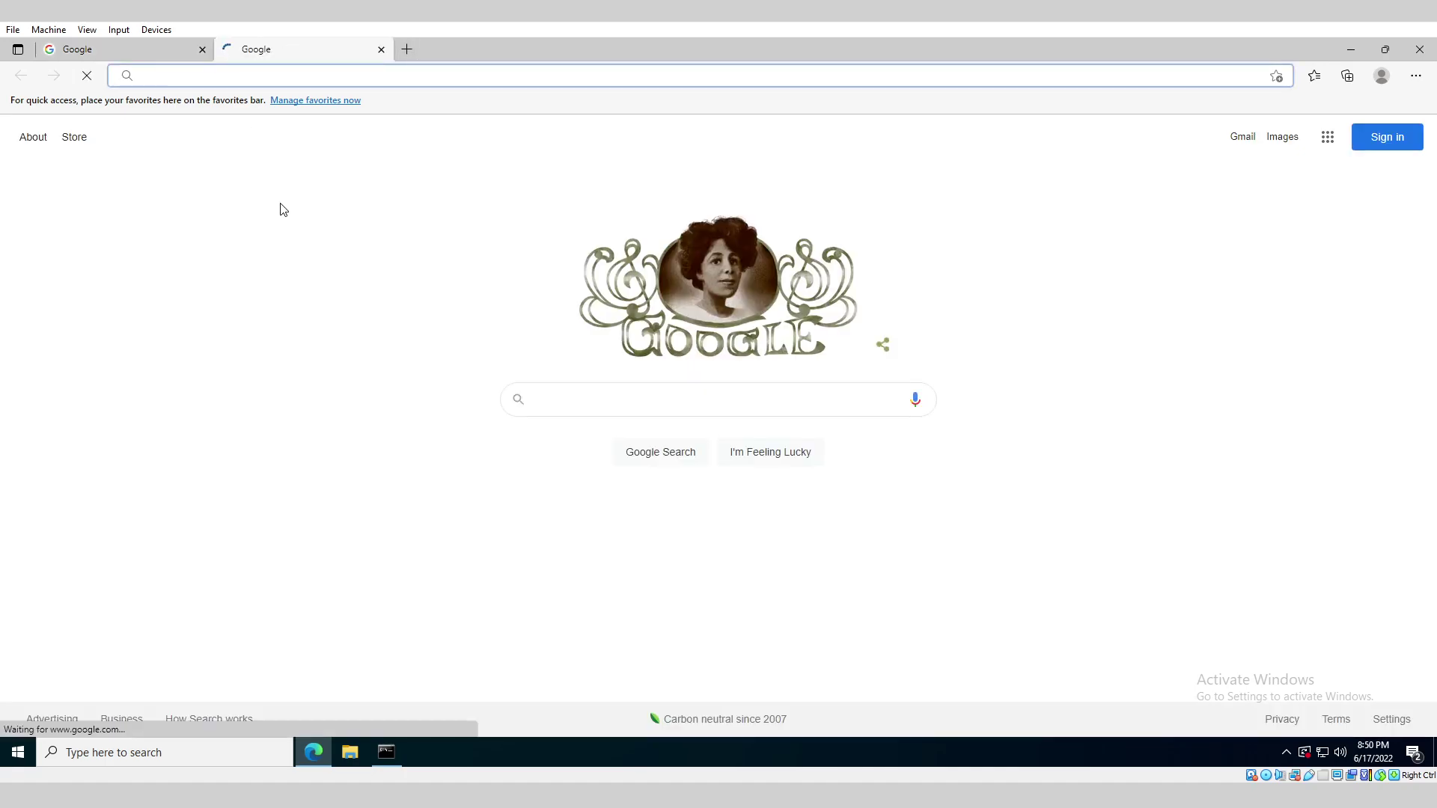
{"action": "left_click", "coordinate": [381, 49]}
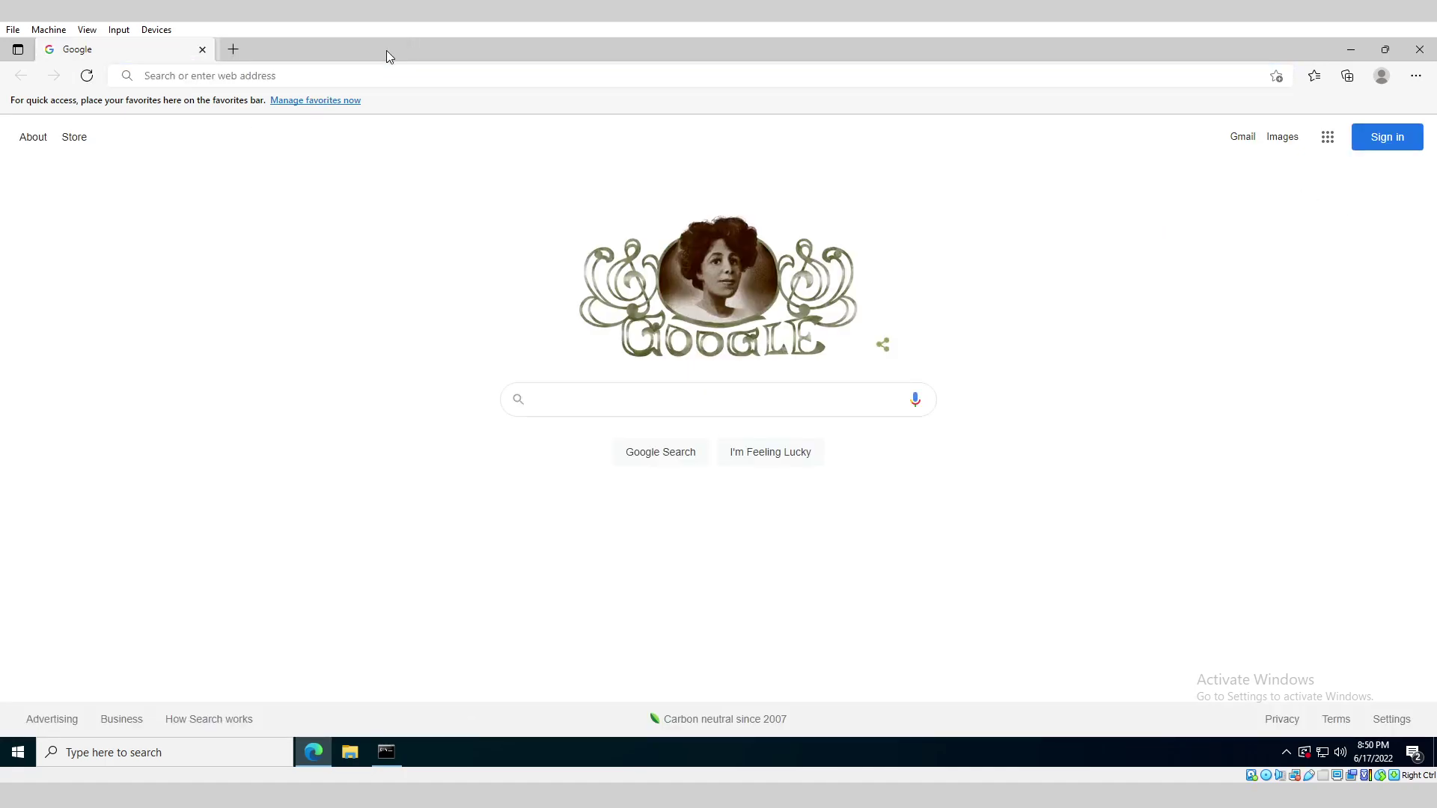
{"action": "left_click", "coordinate": [240, 79]}
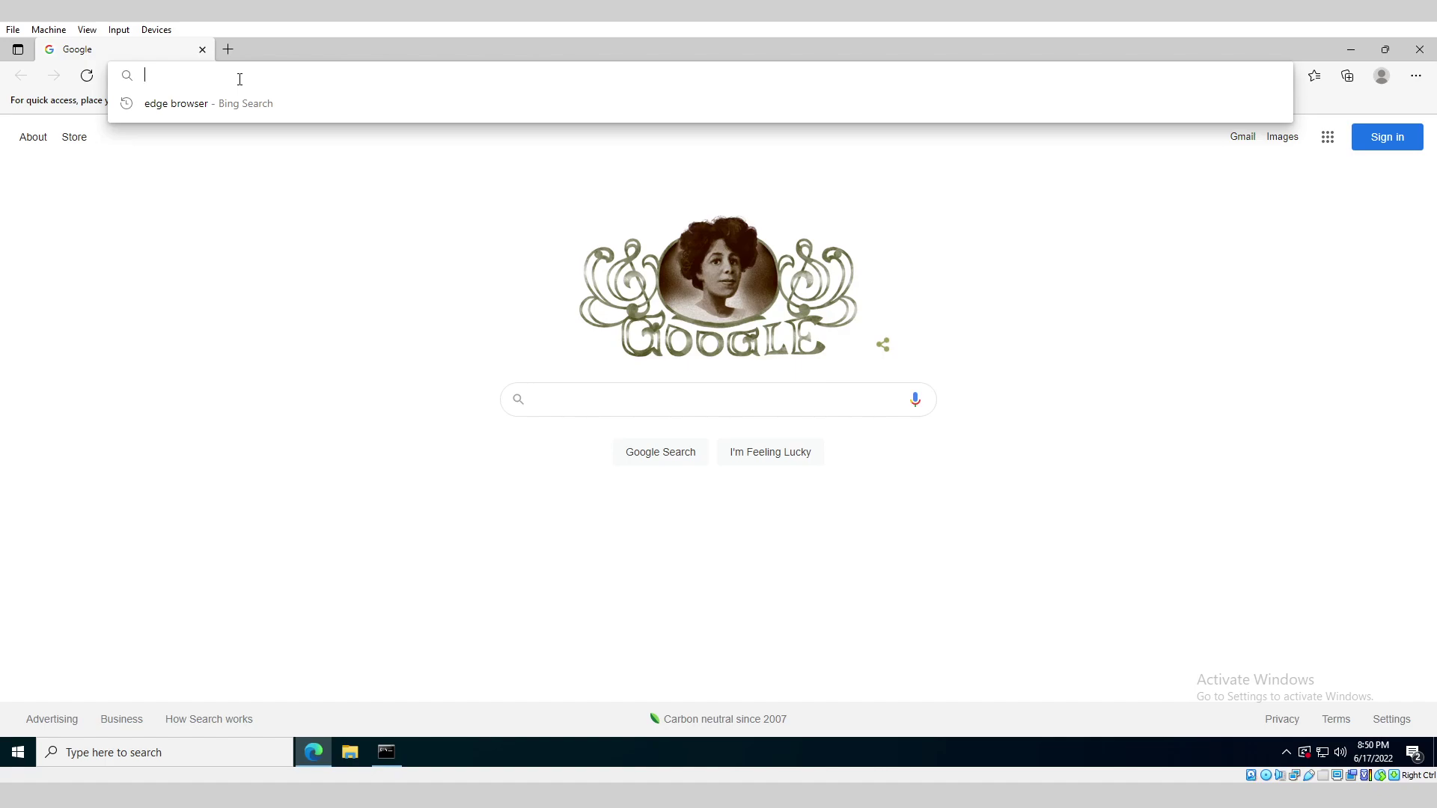
{"action": "type", "text": "wikipedia"}
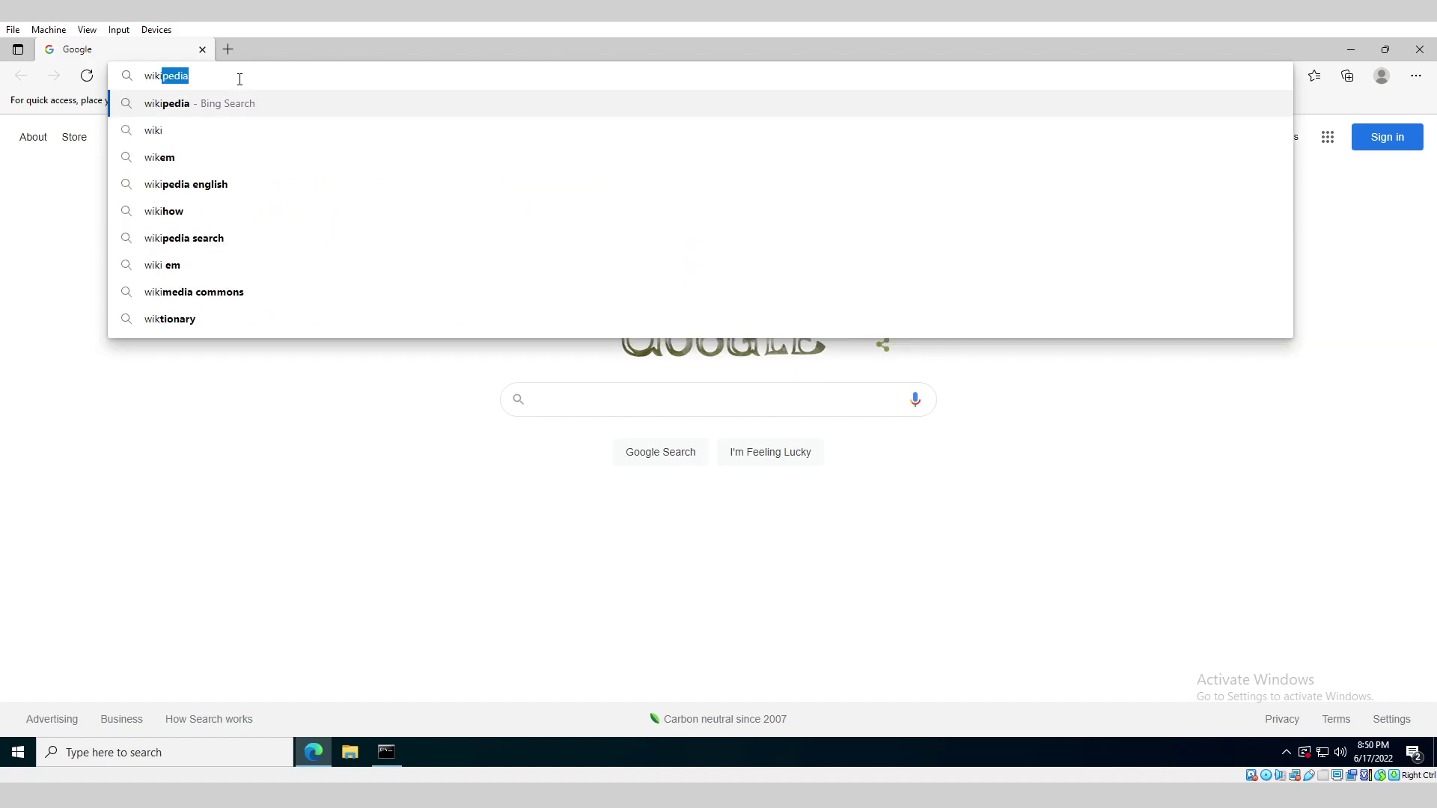
{"action": "key", "text": "Return"}
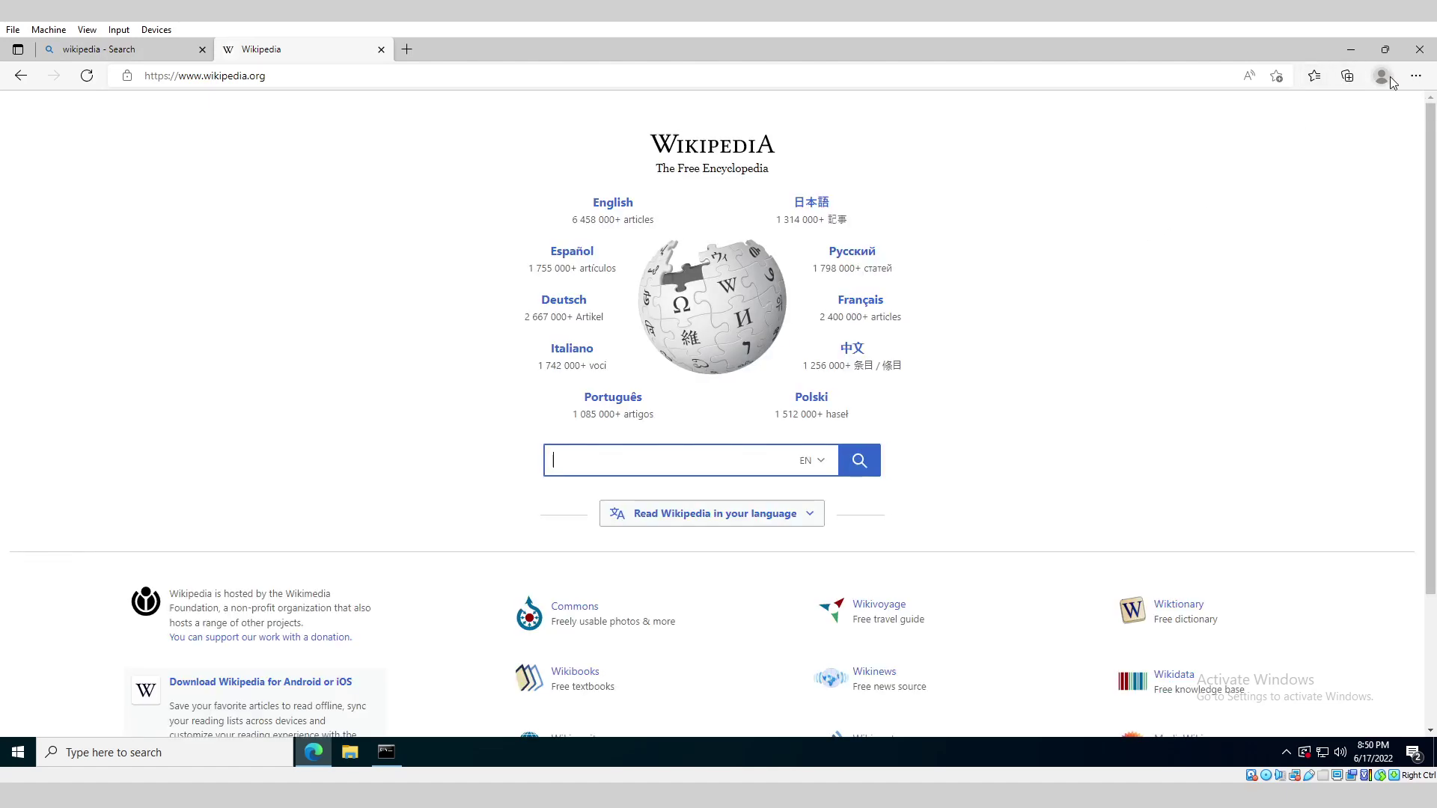
- Open and close Edge's Settings and more menu, leaving the Wikipedia portal loaded
{"action": "left_click", "coordinate": [1416, 76]}
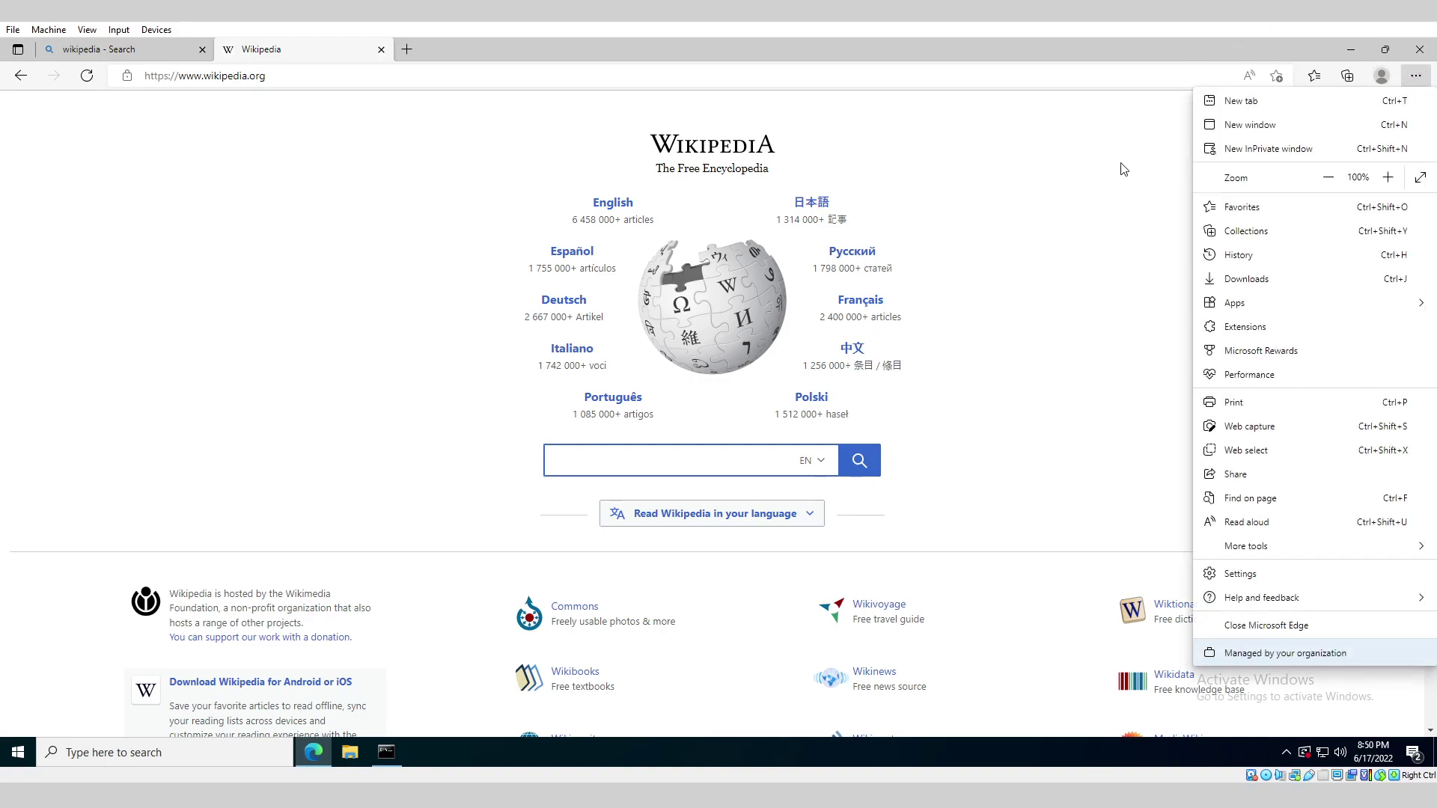
{"action": "left_click", "coordinate": [801, 652]}
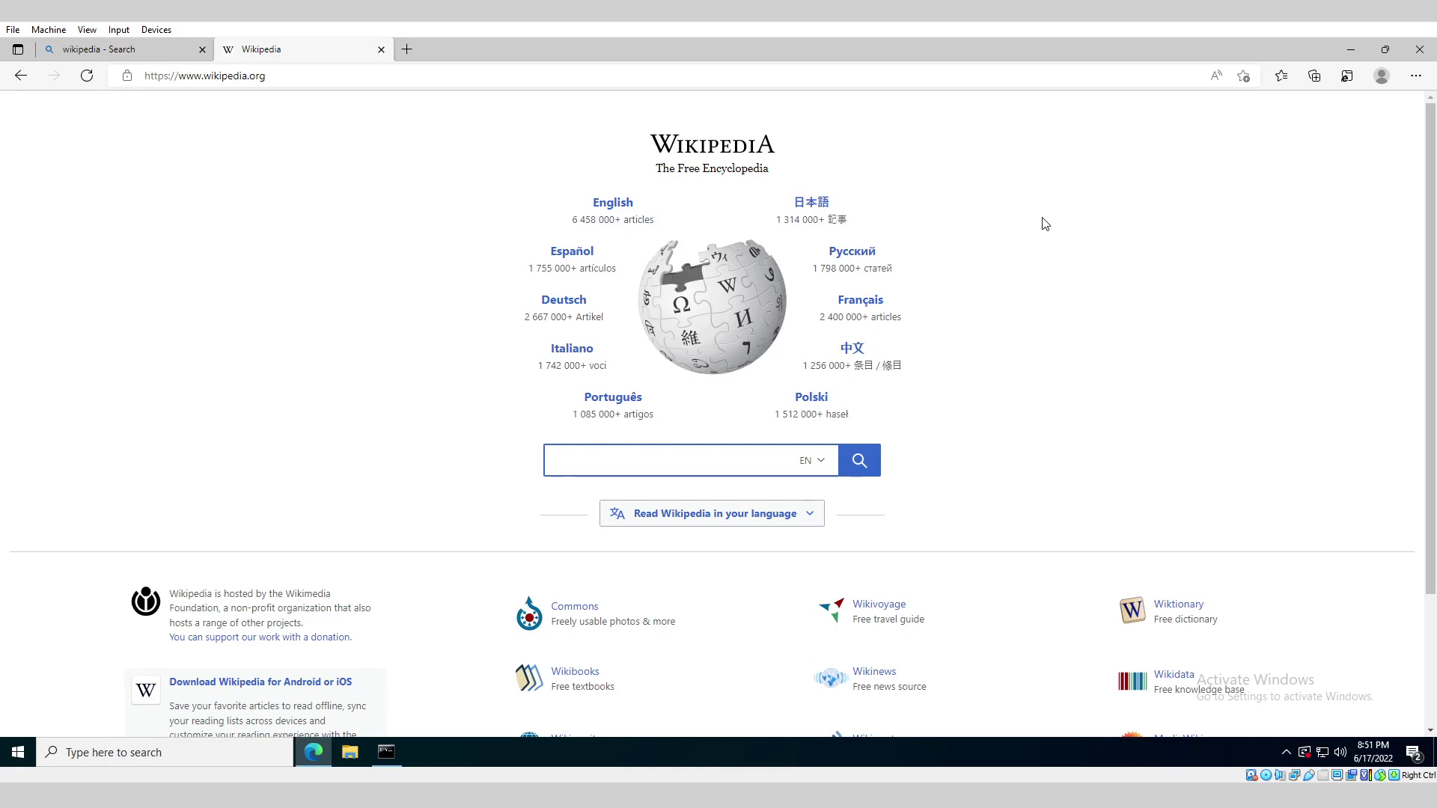
- Reload wikipedia.org in Internet Explorer mode, then open and scroll the English Main Page
{"action": "left_click", "coordinate": [1347, 76]}
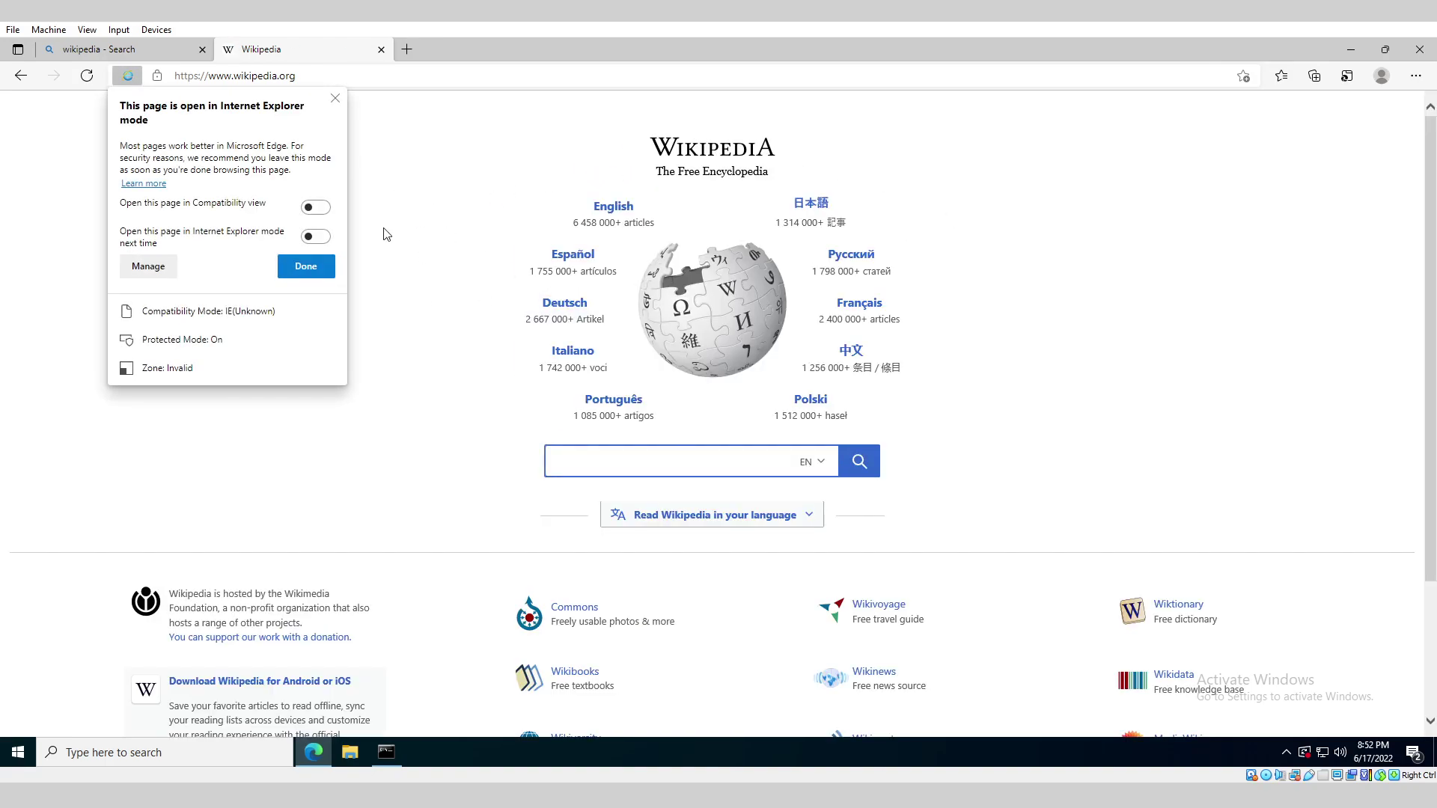
{"action": "left_click", "coordinate": [306, 267]}
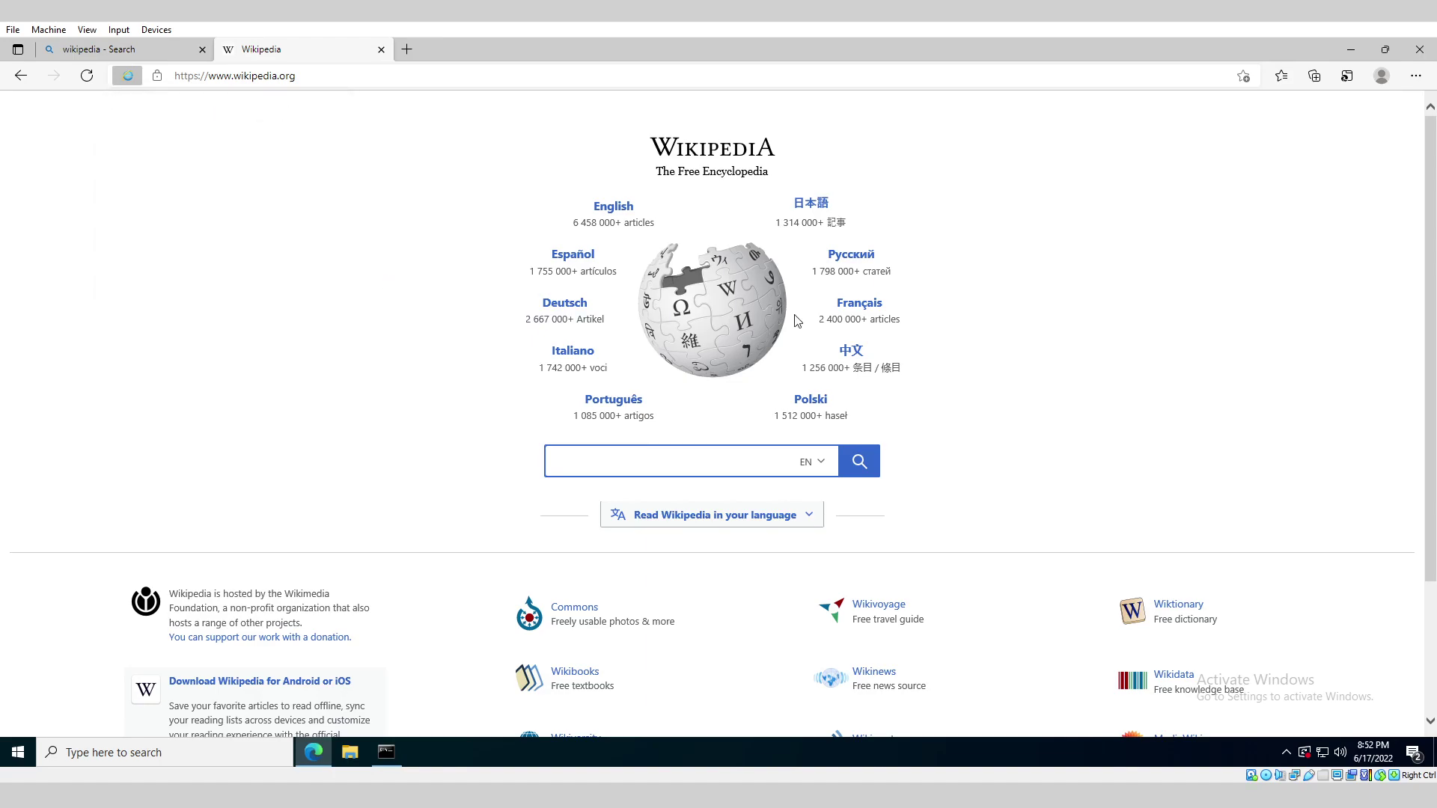
{"action": "left_click", "coordinate": [613, 251]}
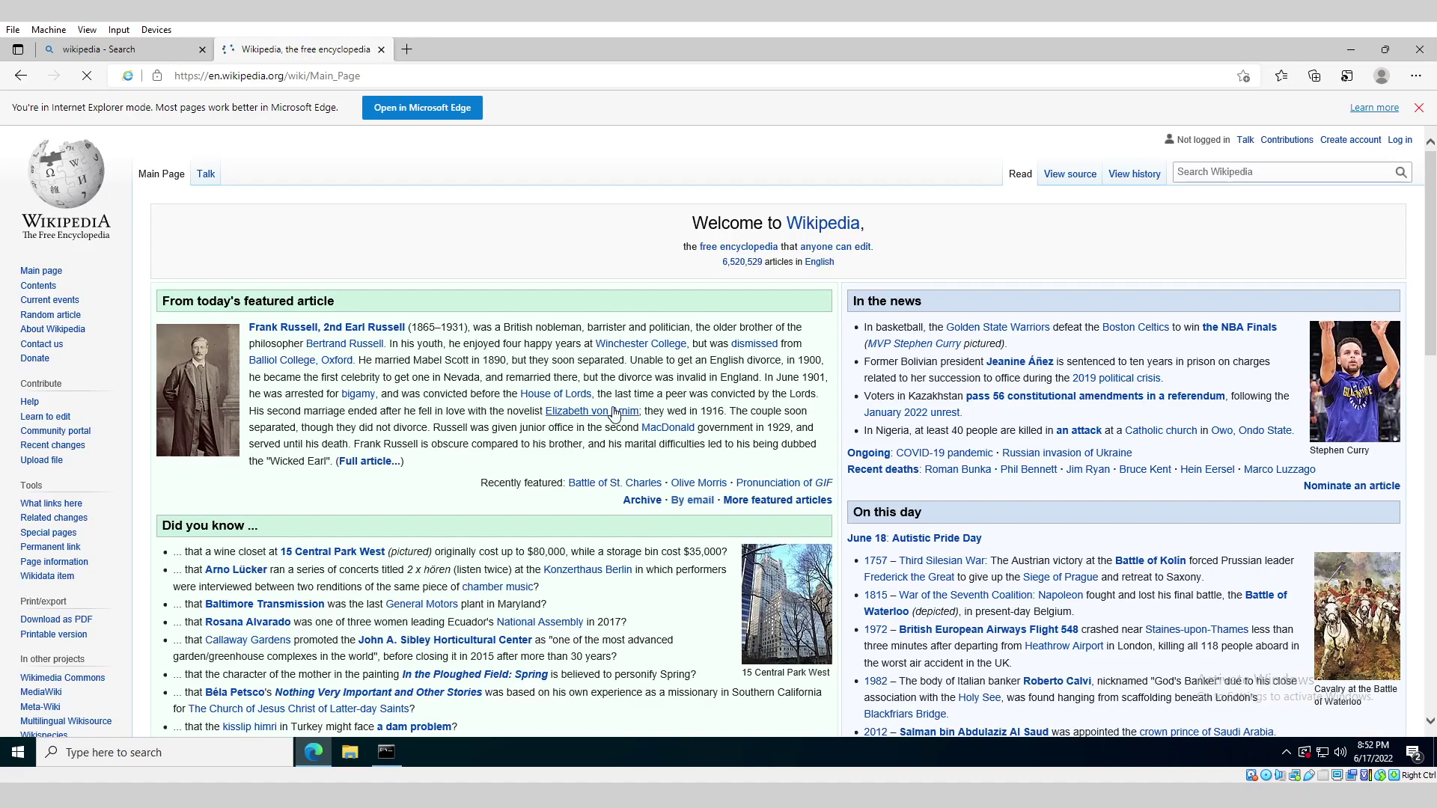
{"action": "scroll", "coordinate": [616, 412], "scroll_direction": "down", "scroll_amount": 2}
{"action": "scroll", "coordinate": [615, 412], "scroll_direction": "up", "scroll_amount": 2}
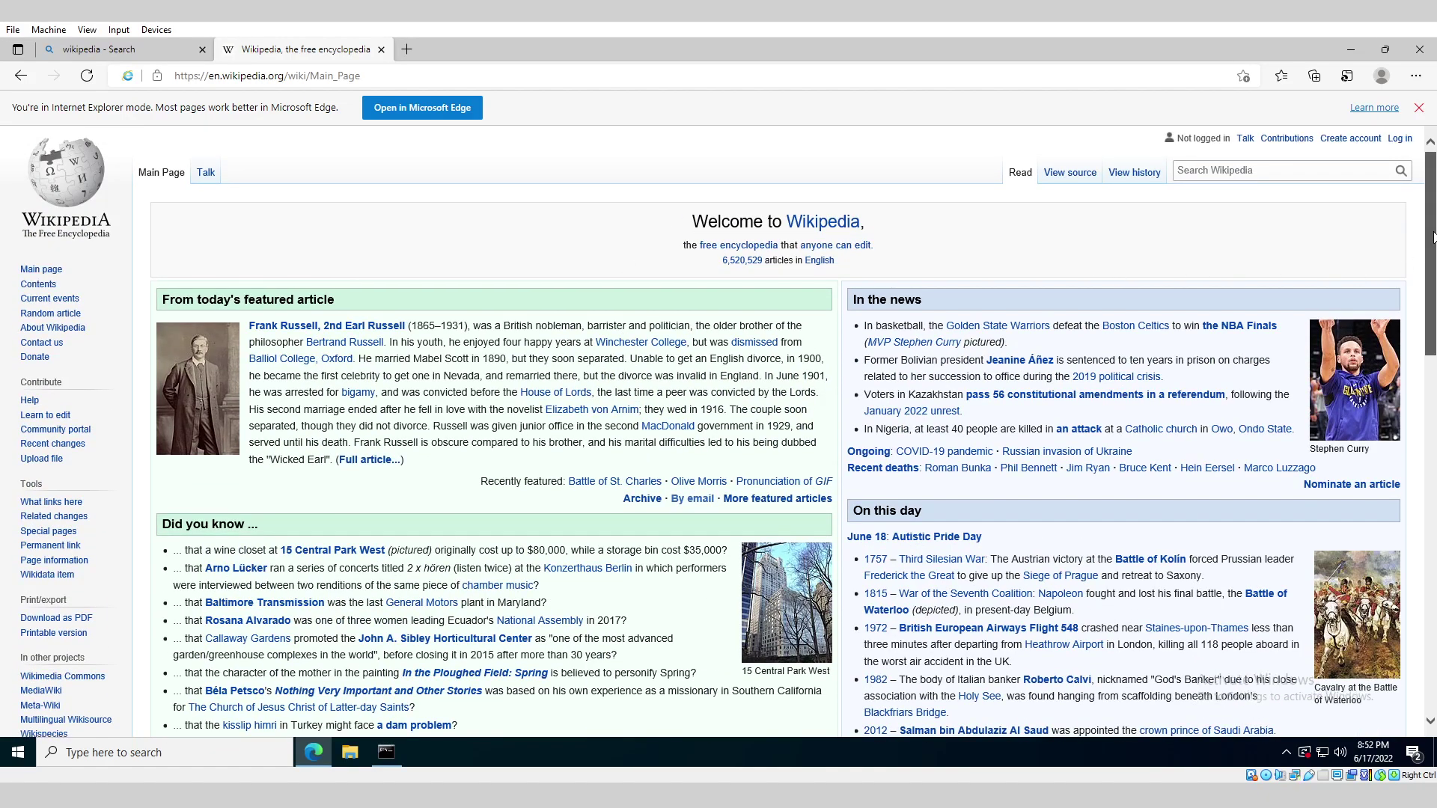
{"action": "scroll", "coordinate": [1228, 207], "scroll_direction": "down", "scroll_amount": 5}
{"action": "scroll", "coordinate": [1228, 206], "scroll_direction": "up", "scroll_amount": 5}
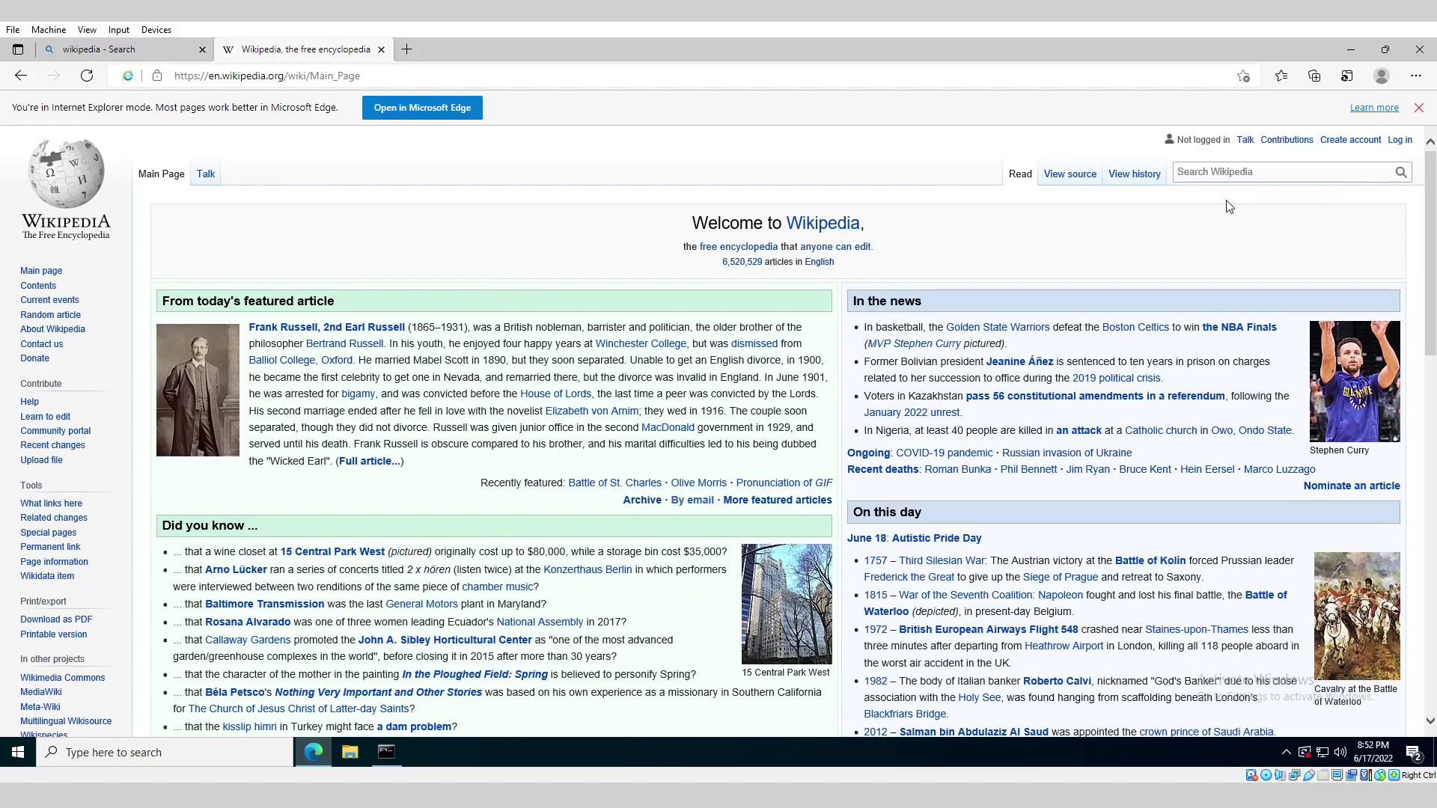